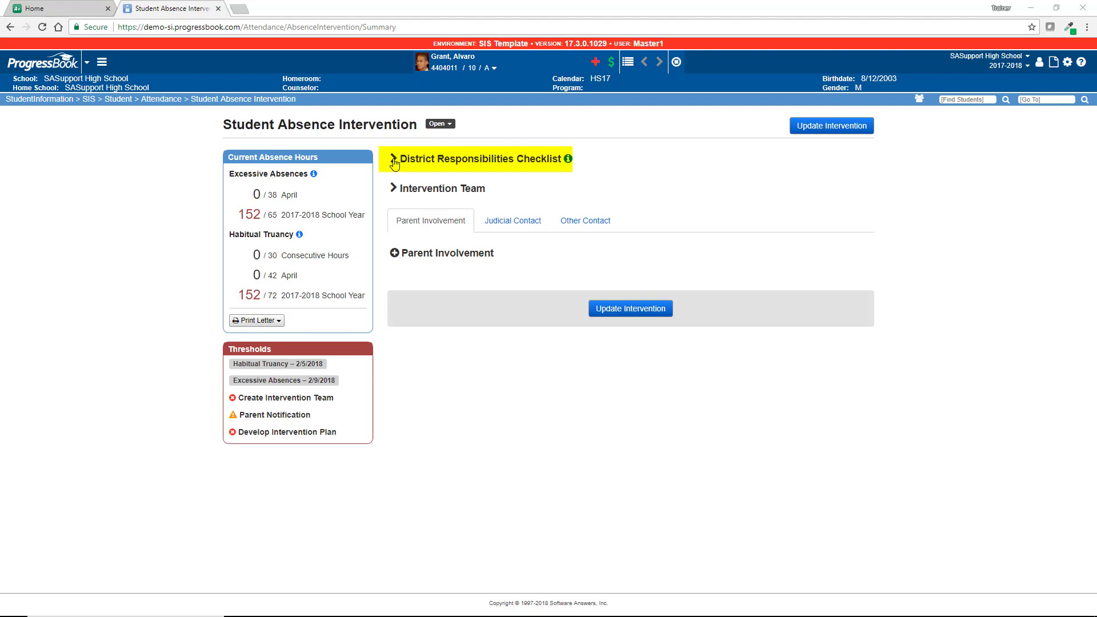
# Step: Mark the District Responsibilities Checklist items for team selection, three contact attempts, designee rights, parent failing to respond, mandatory-reporting investigation, and team assignment
pyautogui.click(394, 160)
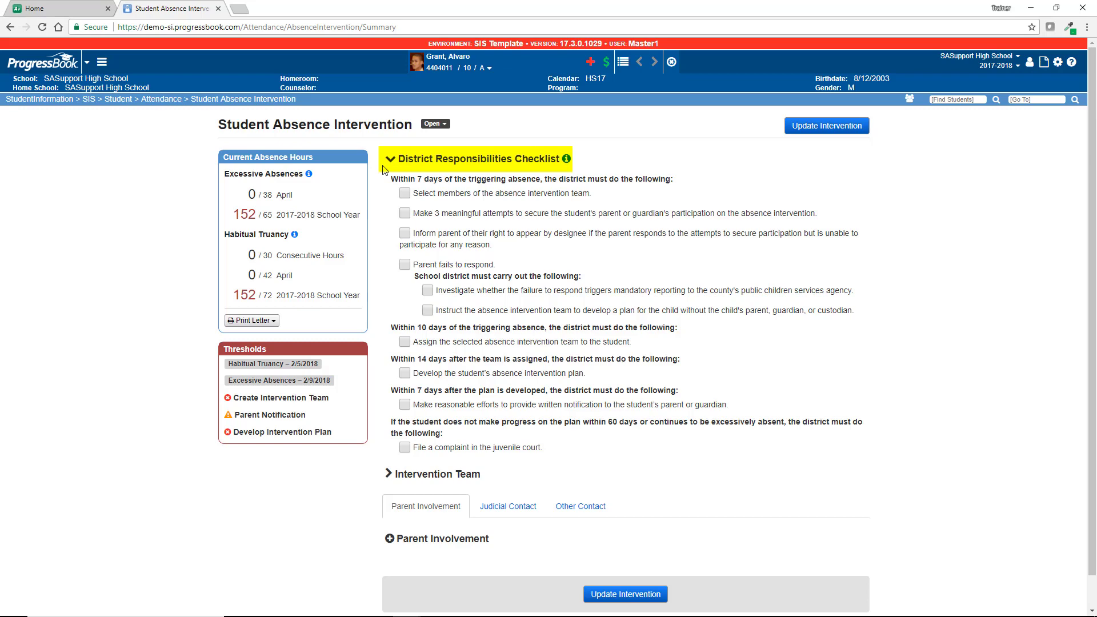
pyautogui.click(405, 193)
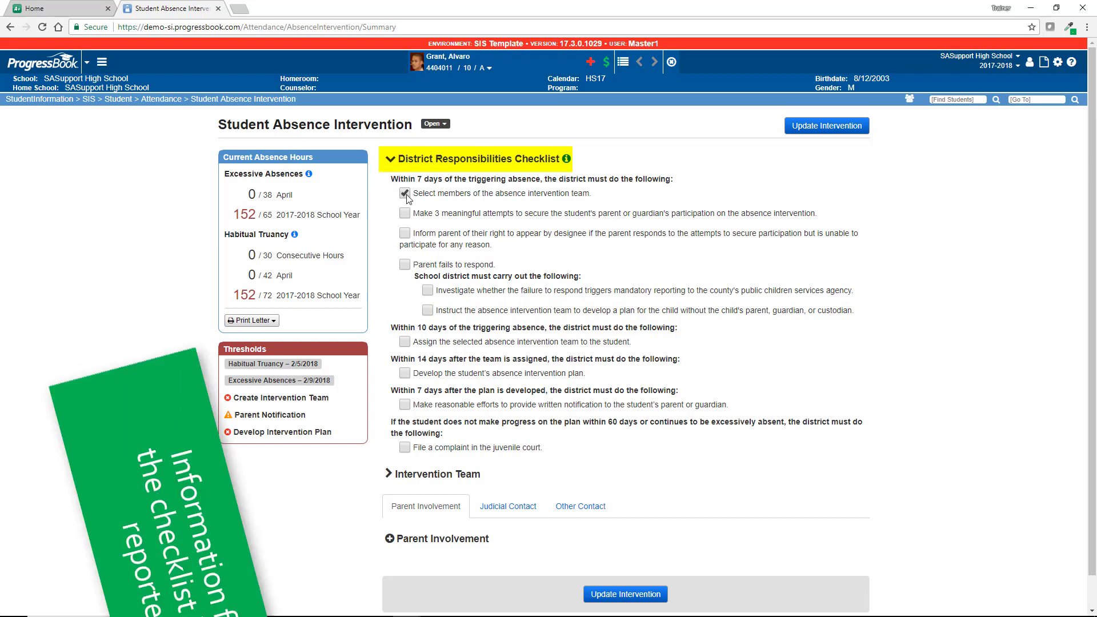
pyautogui.click(406, 213)
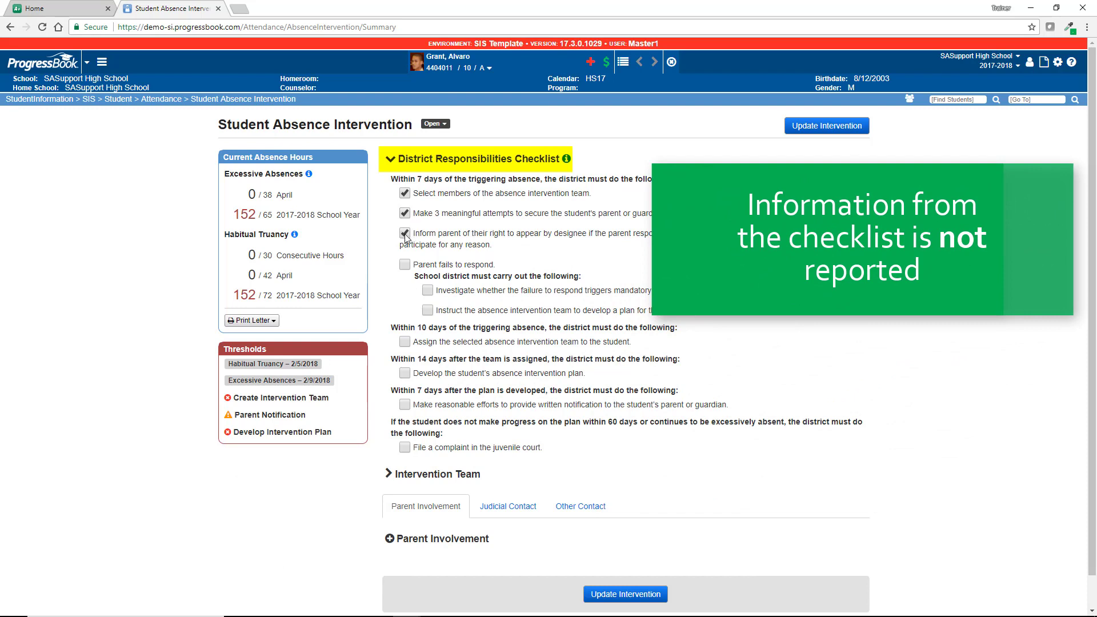
pyautogui.click(405, 266)
pyautogui.click(428, 292)
pyautogui.click(406, 343)
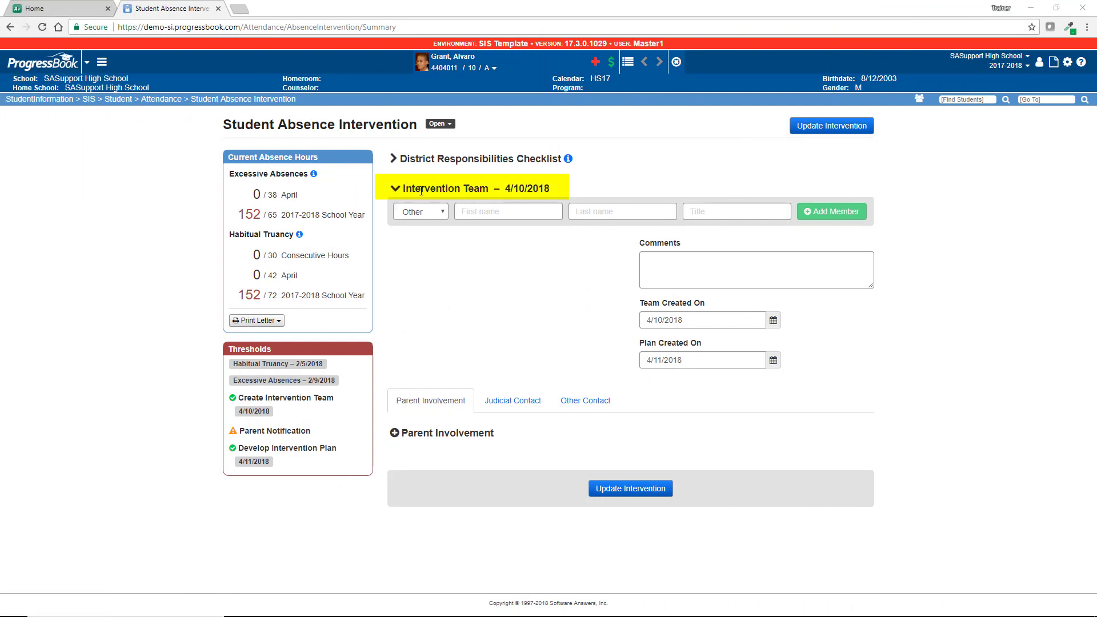
# Step: Add the homeroom teacher to the intervention team as a Staff member, found by last name, with the title "Homeroom teacher"
pyautogui.click(444, 215)
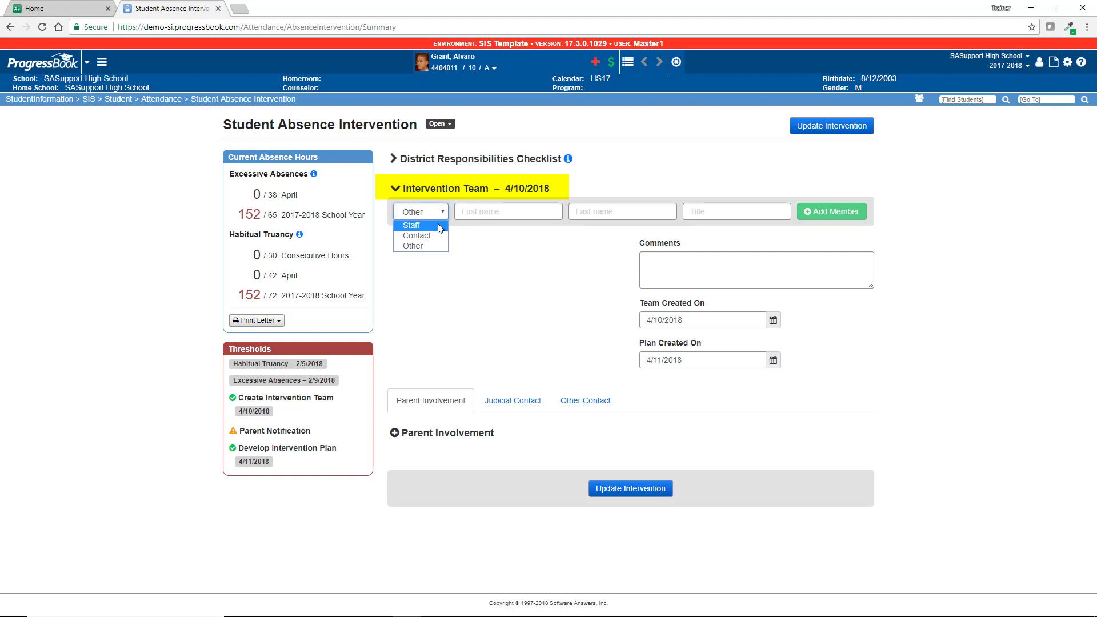
pyautogui.click(440, 224)
pyautogui.click(480, 215)
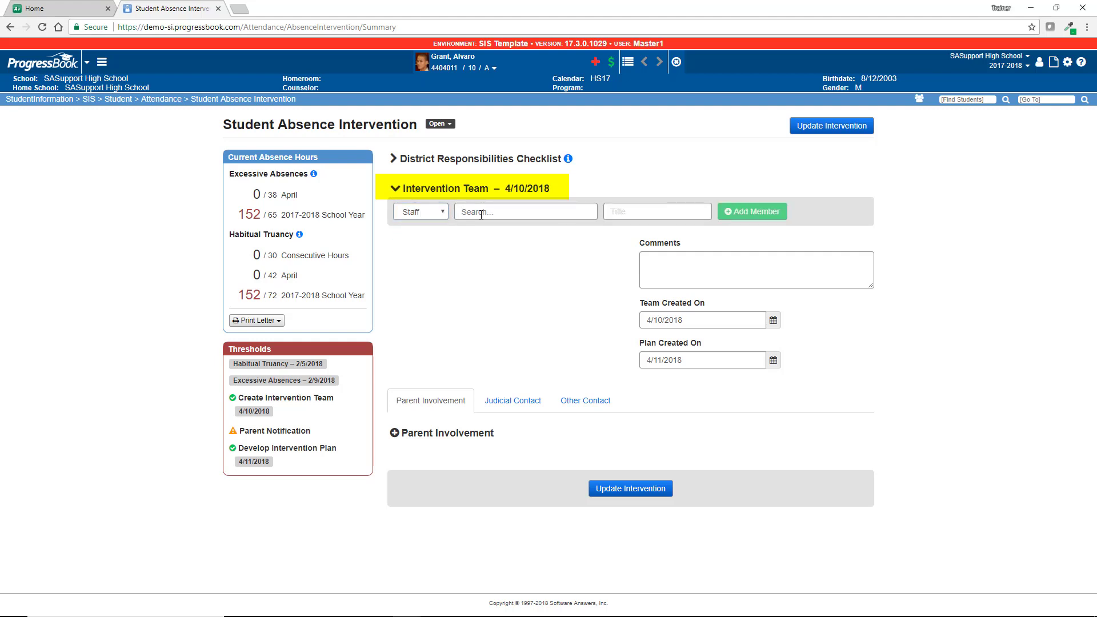
pyautogui.write('Mille')
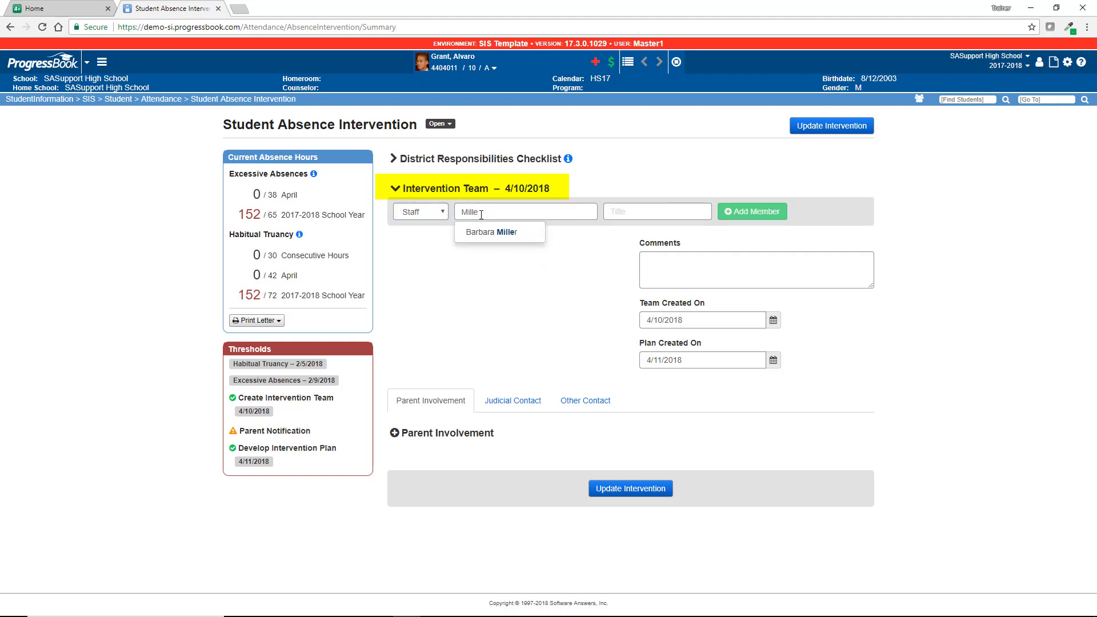
pyautogui.click(490, 232)
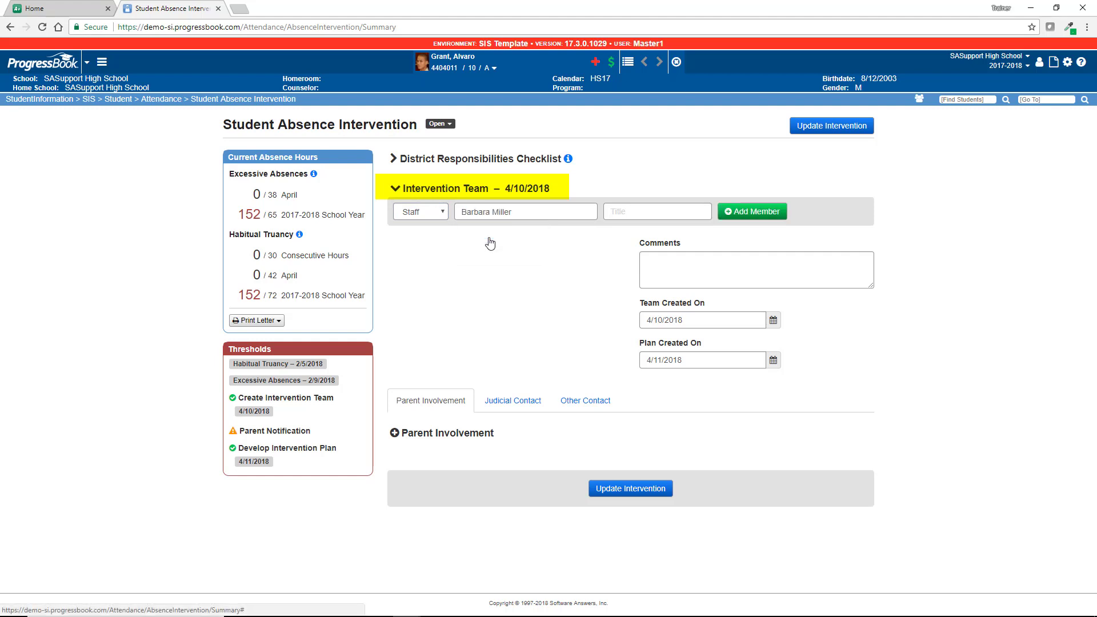
pyautogui.click(613, 212)
pyautogui.write('Homeroo')
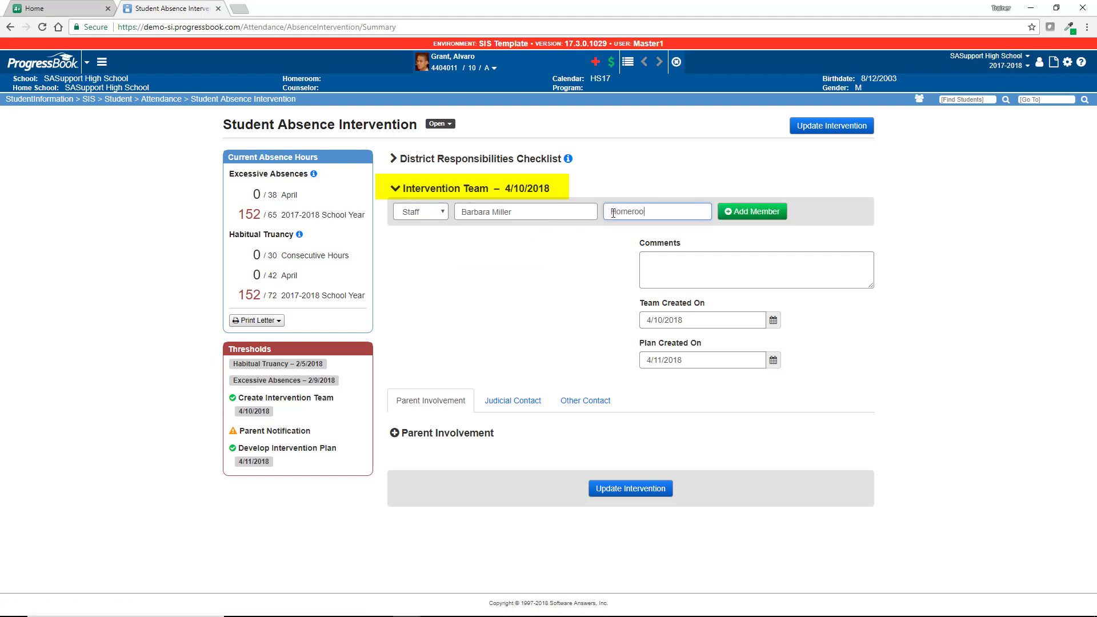
pyautogui.write('m teacher')
pyautogui.click(737, 211)
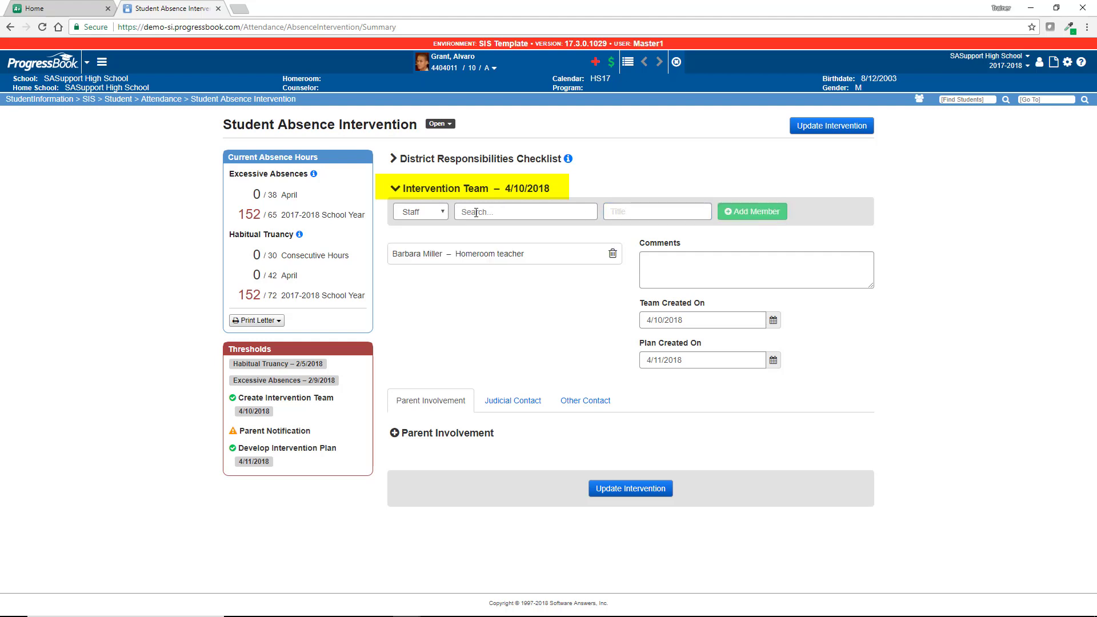
# Step: Add an Other member to the intervention team with a first name, last name and the title "Truancy Officer"
pyautogui.click(444, 215)
pyautogui.click(445, 236)
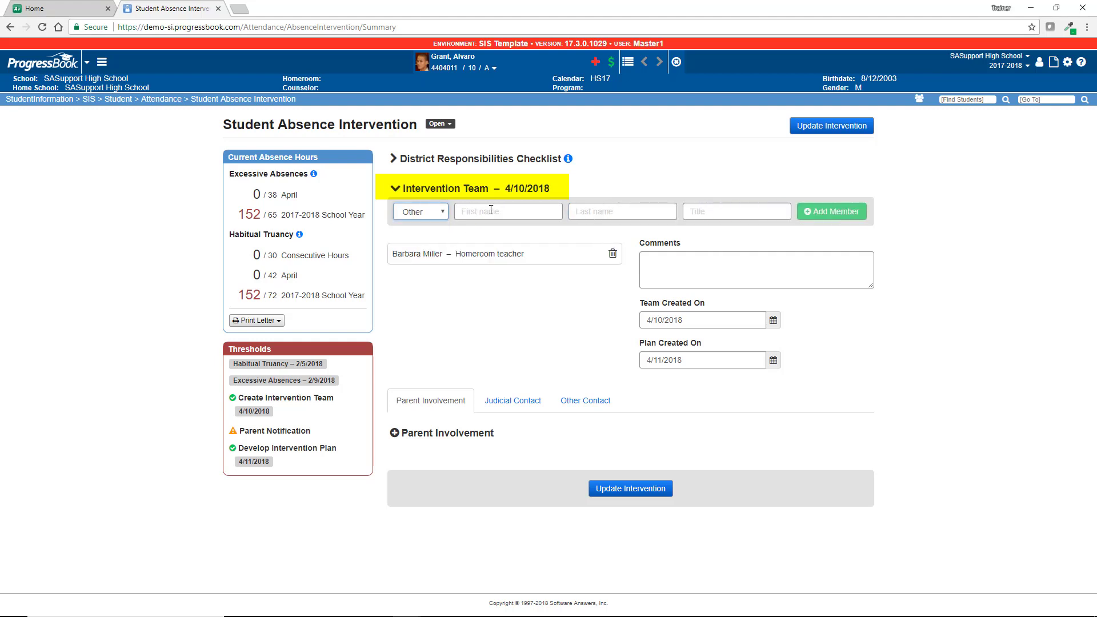
pyautogui.click(491, 210)
pyautogui.write('Joe')
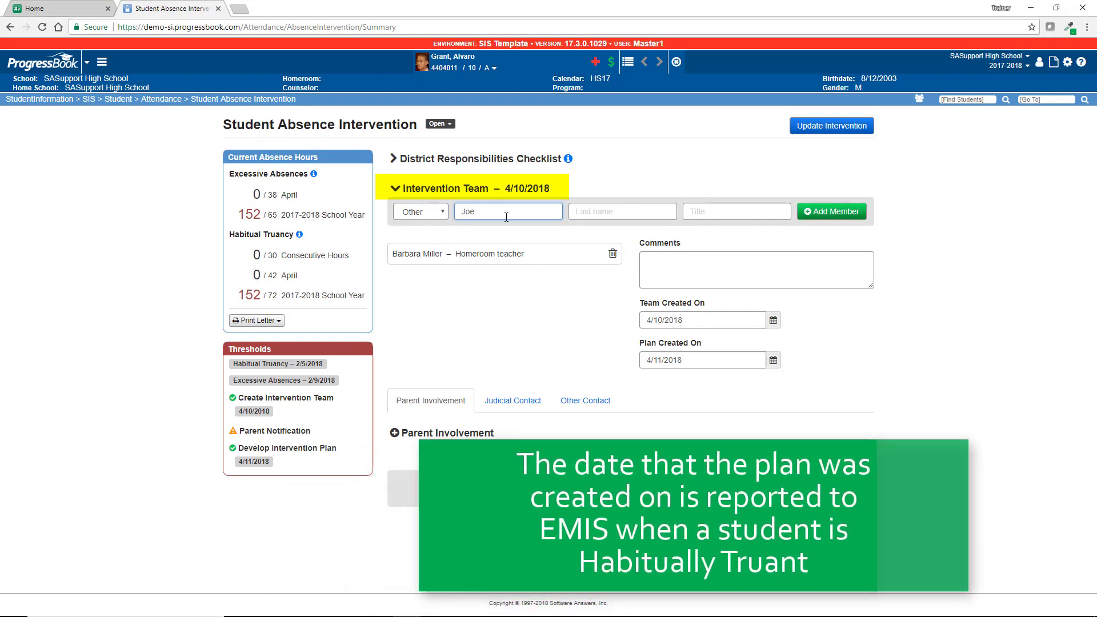
pyautogui.click(585, 213)
pyautogui.write('Sample')
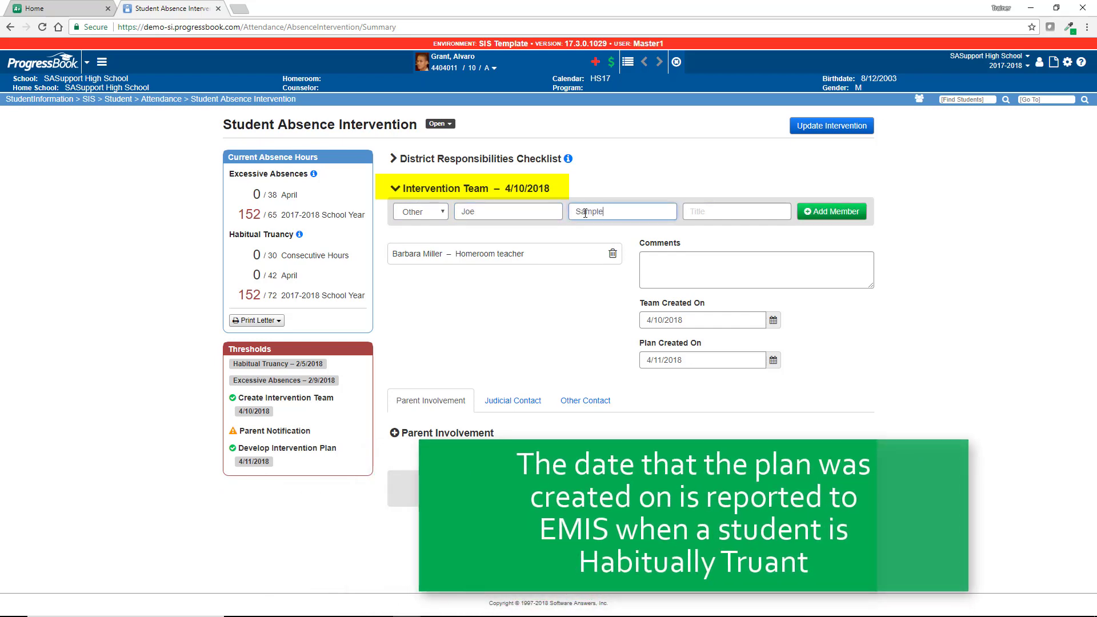
pyautogui.write('Truancy')
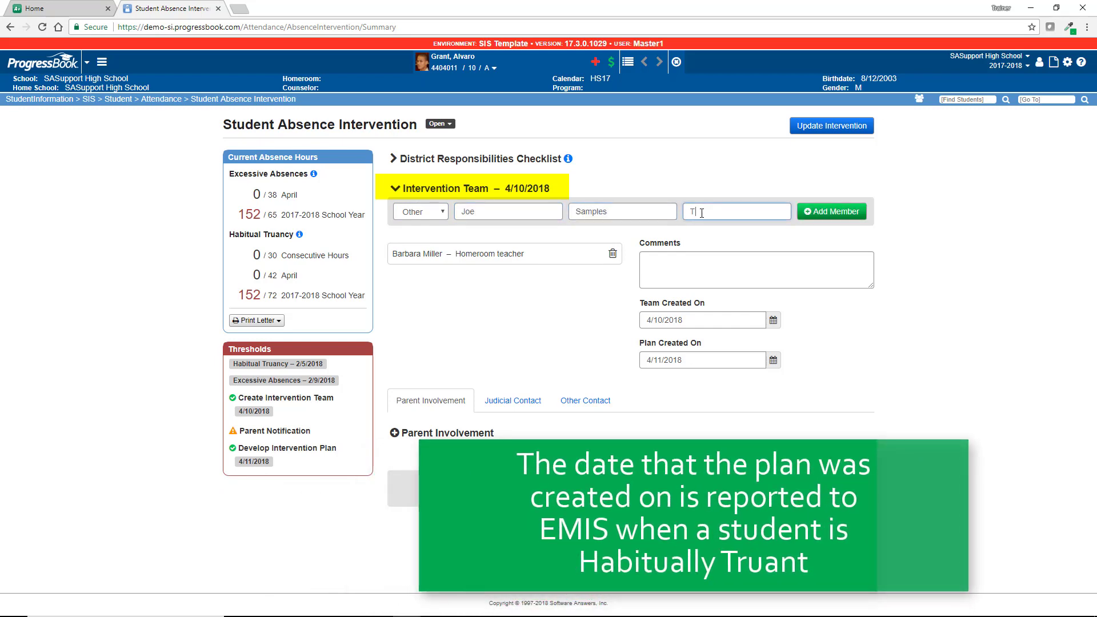
pyautogui.write(' Officer')
pyautogui.click(818, 213)
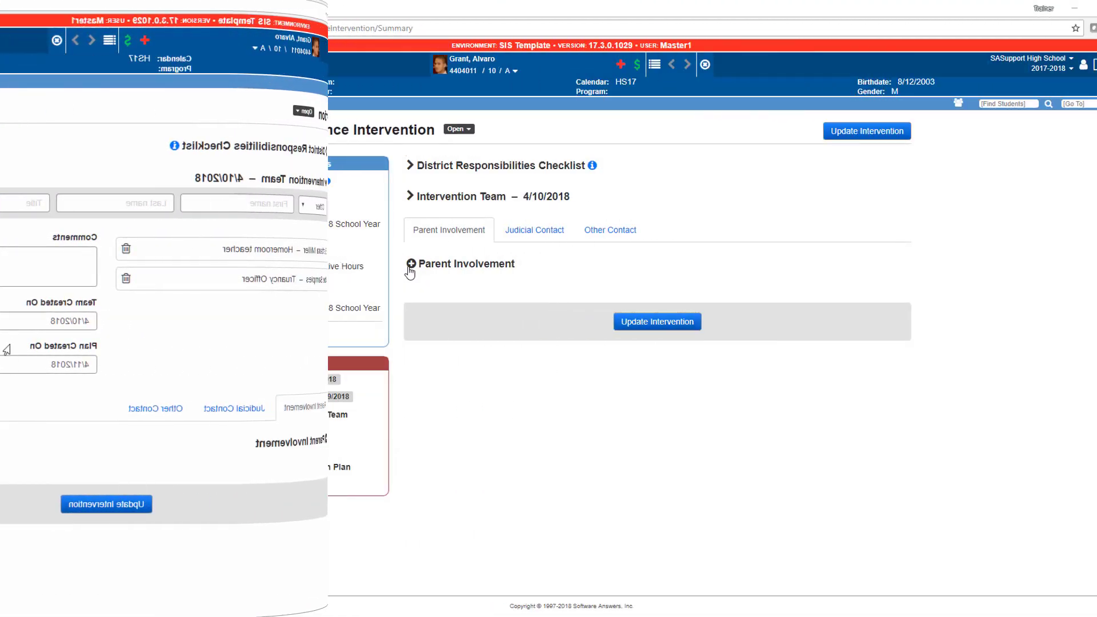
# Step: Add a parent involvement entry for the first listed contact: Written Notification, Excessive Absences, dated 4/10/2018, with the comment "First Attempt"
pyautogui.click(411, 263)
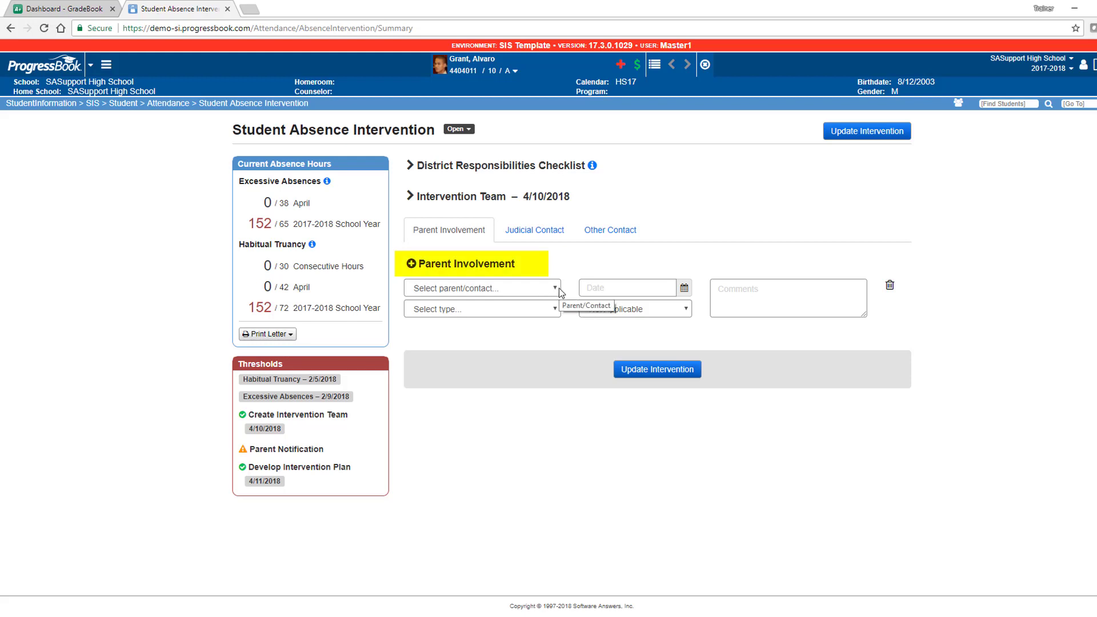
pyautogui.click(555, 289)
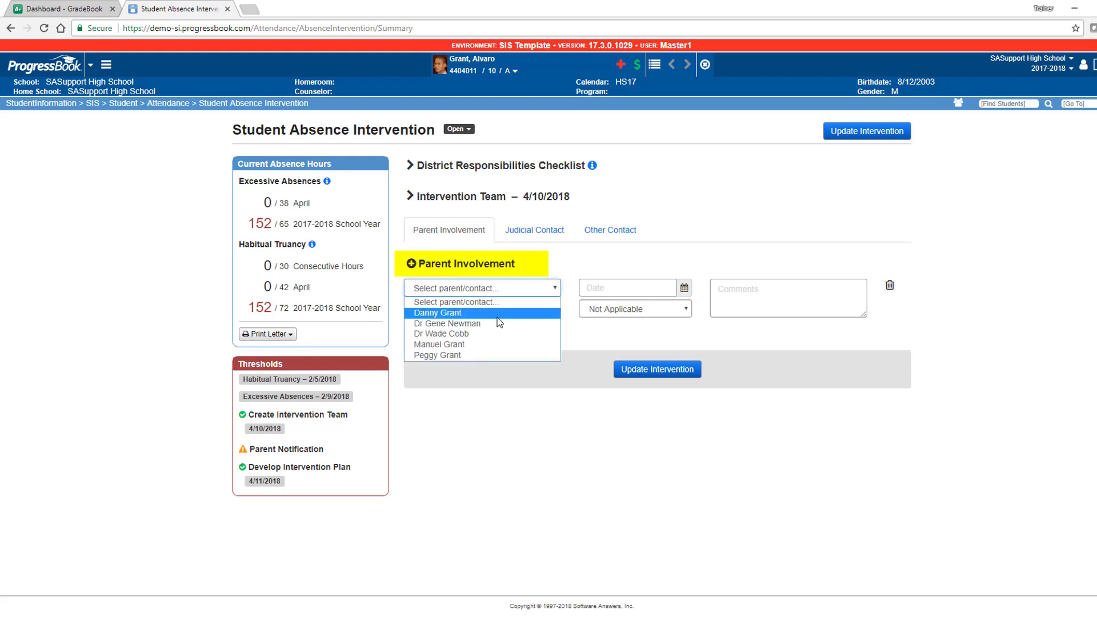
pyautogui.click(495, 315)
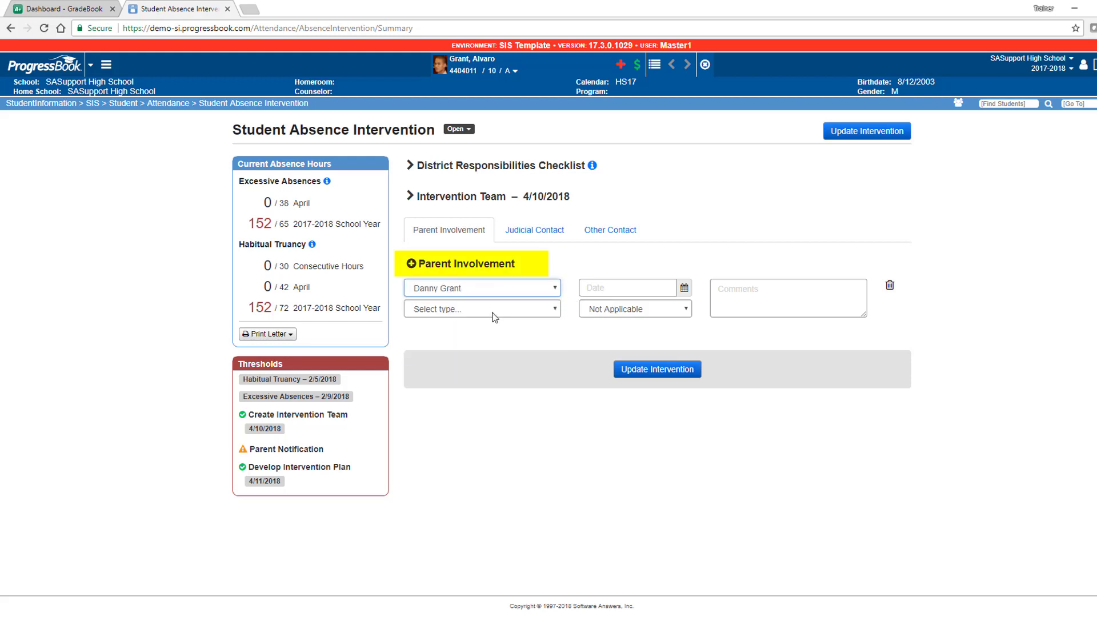
pyautogui.click(555, 310)
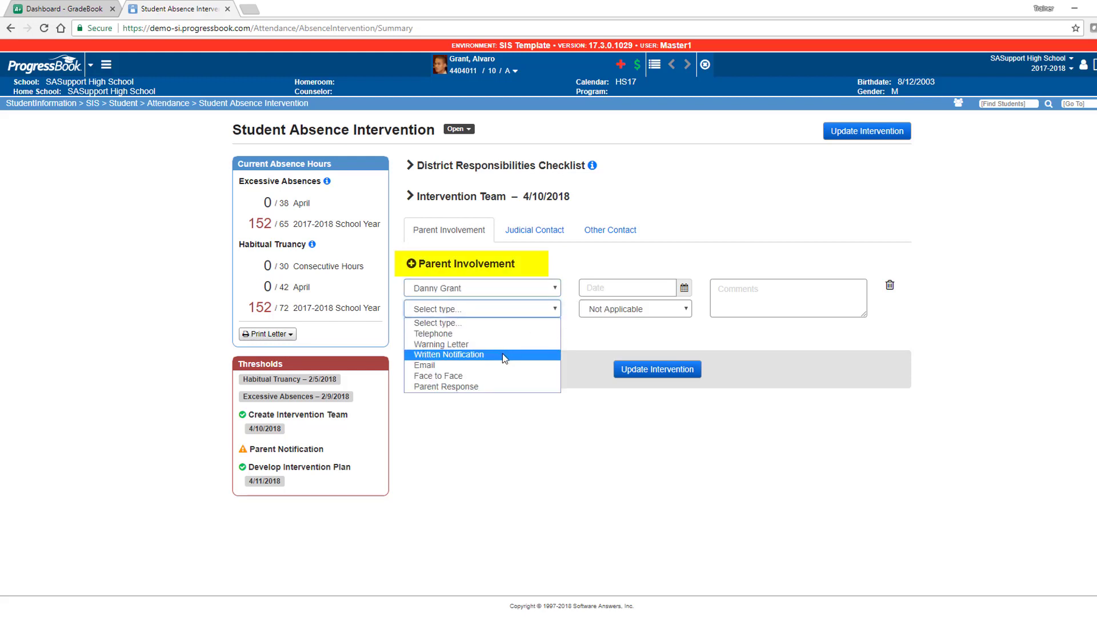
pyautogui.click(502, 355)
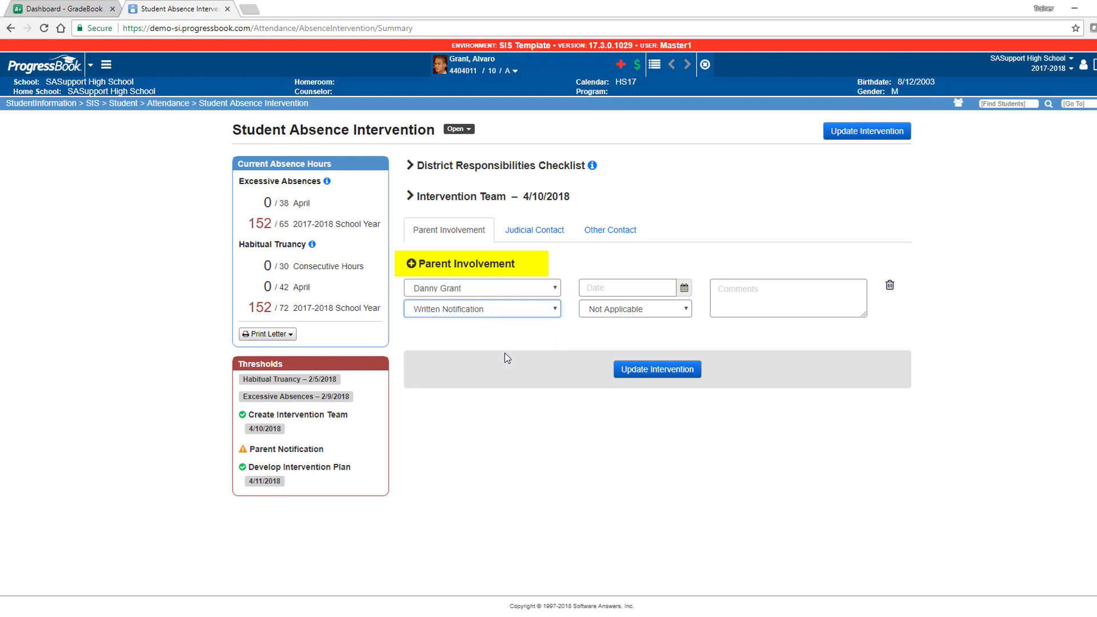
pyautogui.click(686, 311)
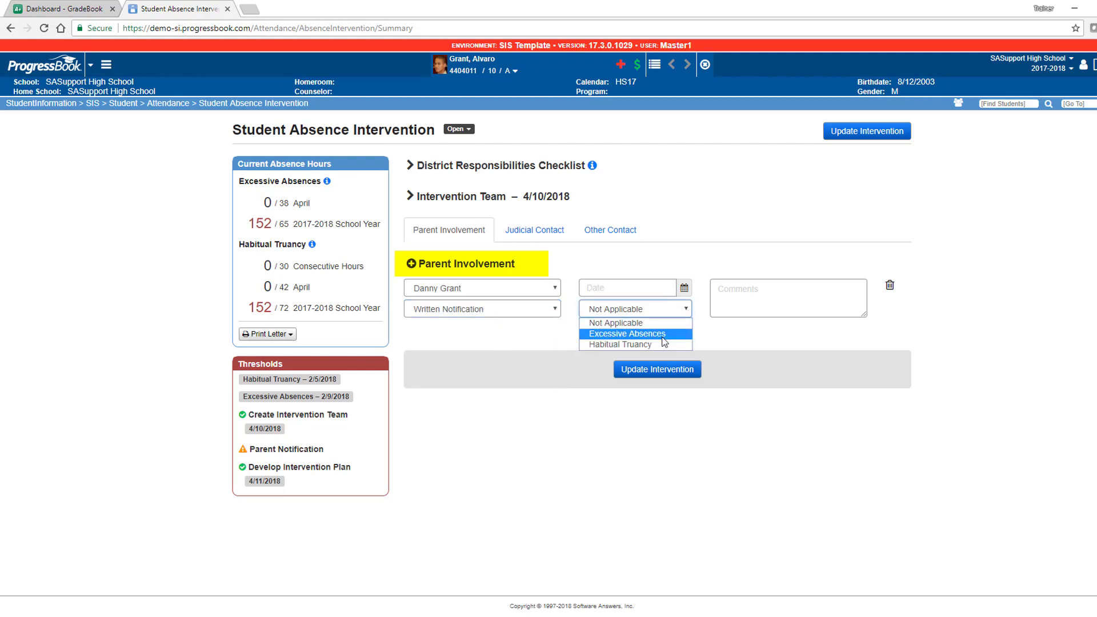
pyautogui.click(657, 334)
pyautogui.click(684, 290)
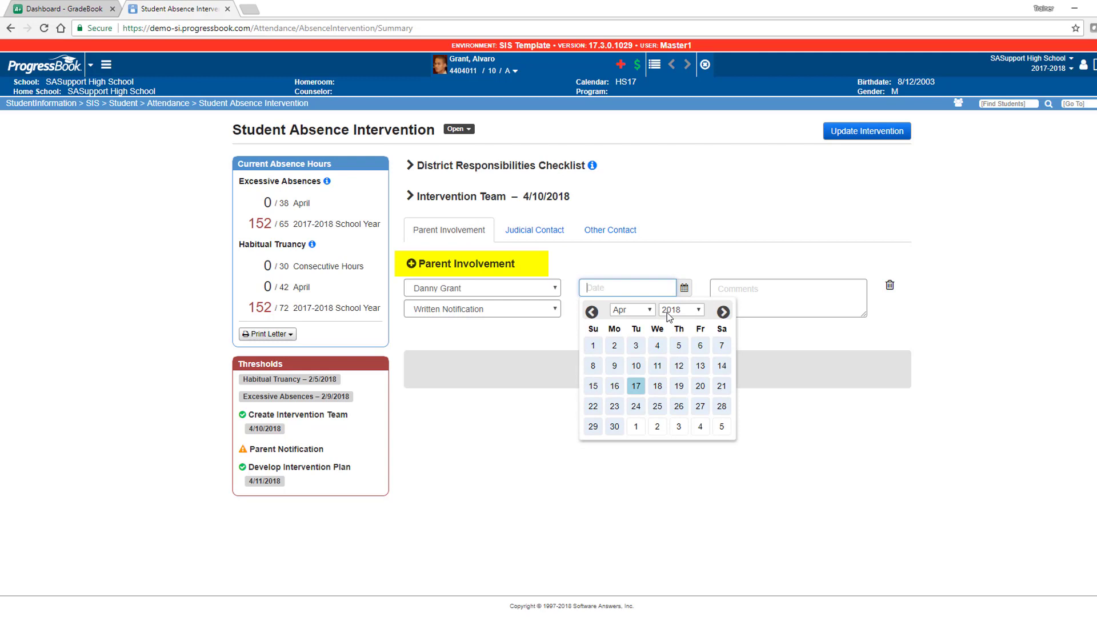
pyautogui.click(639, 367)
pyautogui.click(740, 295)
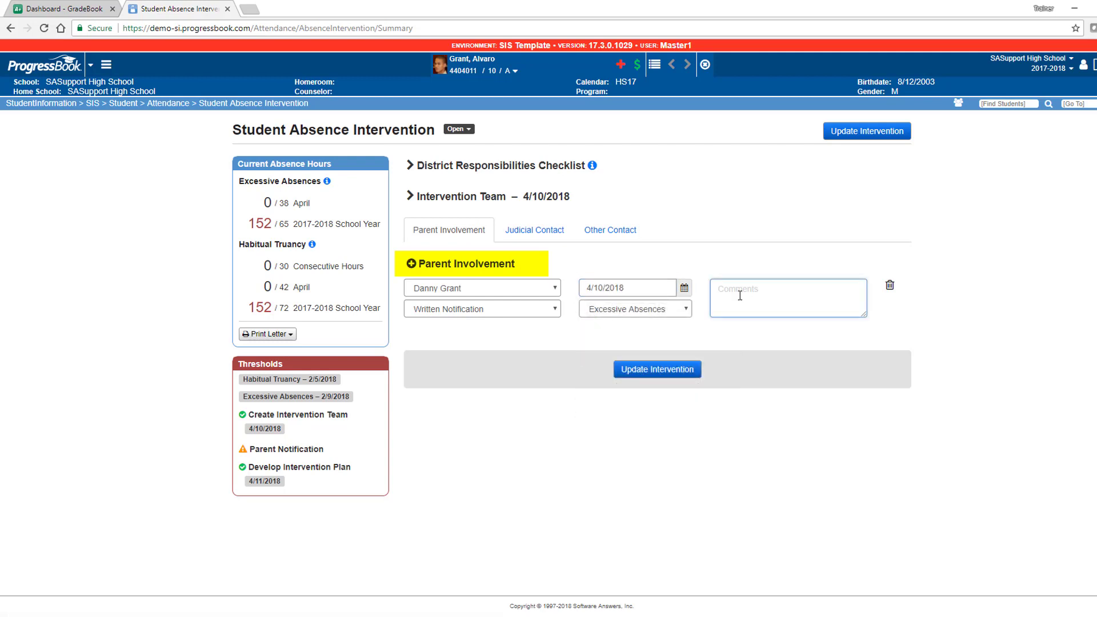
pyautogui.write('First Atte')
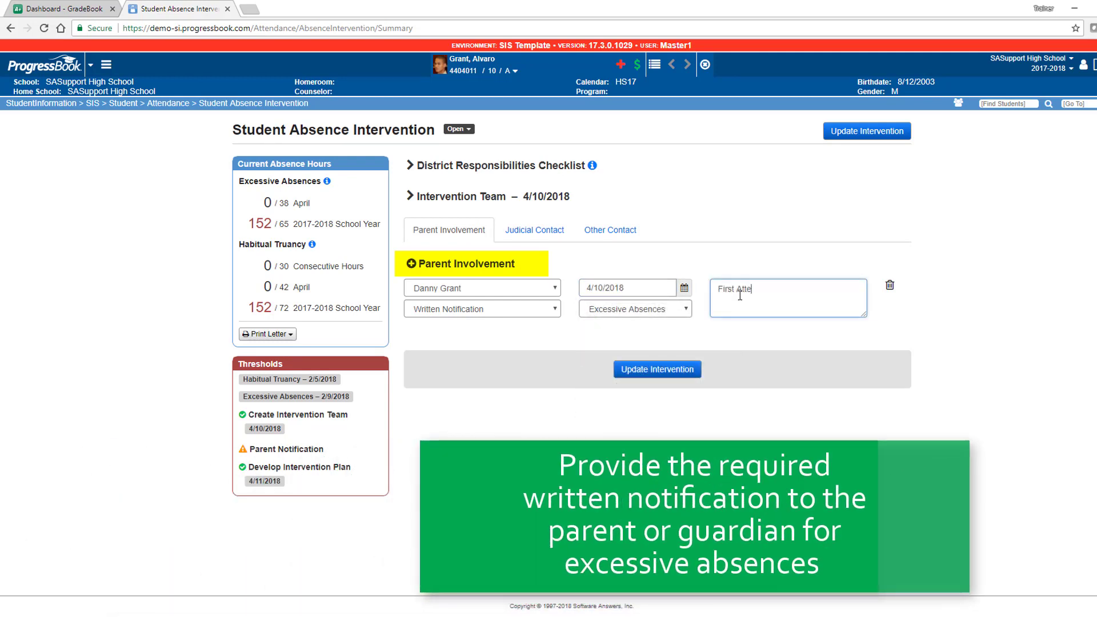
pyautogui.write('mpt')
# Step: Add a second parent involvement entry for the same contact: Written Notification, Excessive Absences, dated 4/11/2018, with the comment "Second Attempt"
pyautogui.click(412, 264)
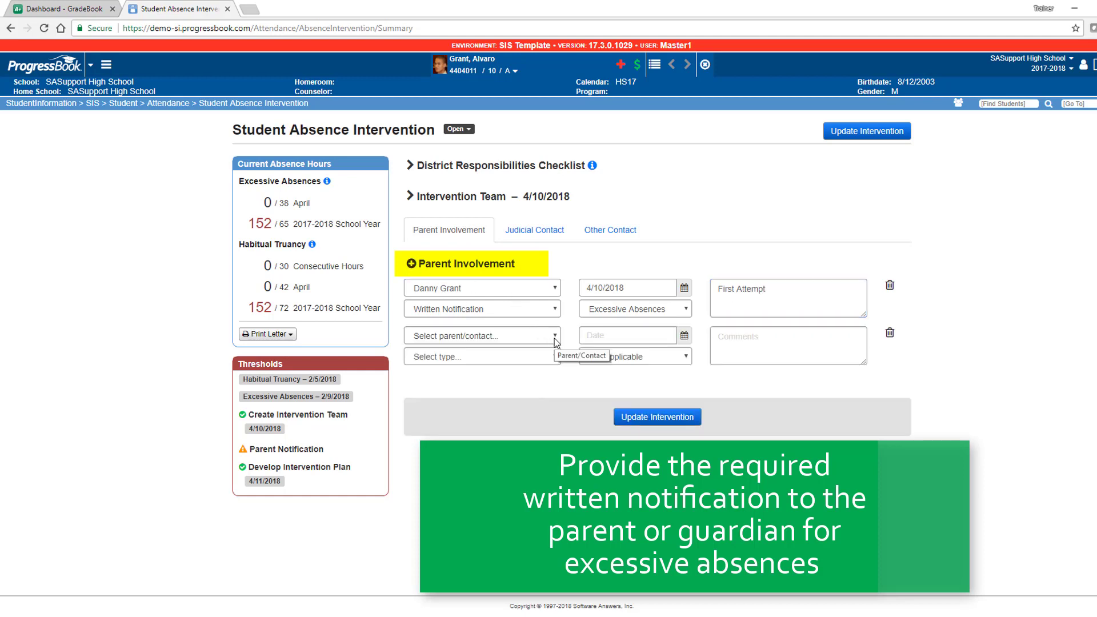
pyautogui.click(542, 336)
pyautogui.click(542, 358)
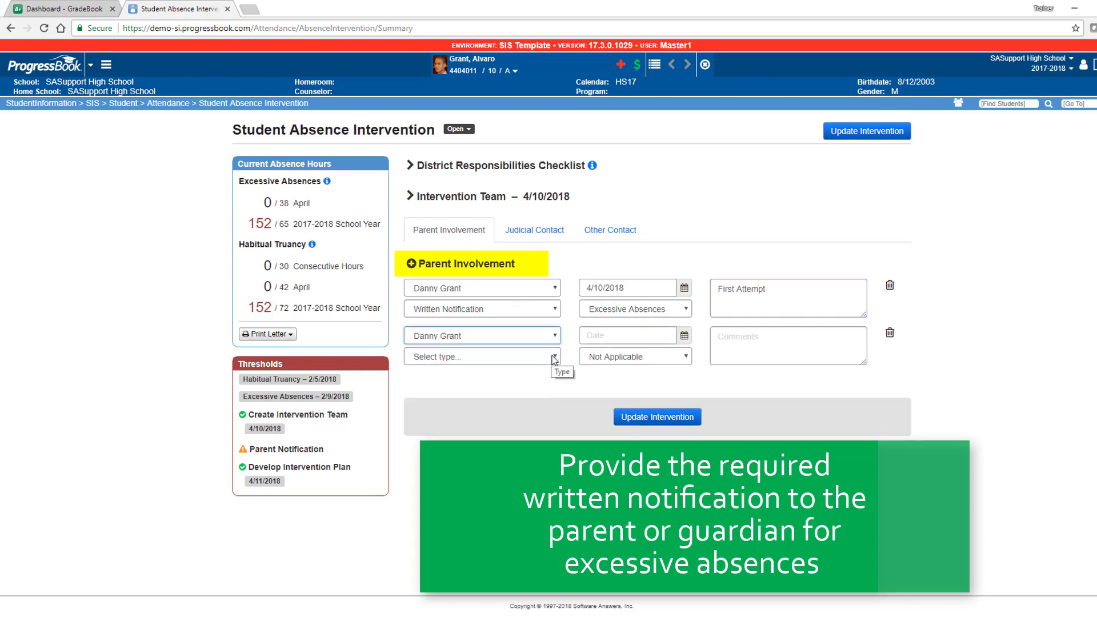
pyautogui.click(552, 357)
pyautogui.click(497, 402)
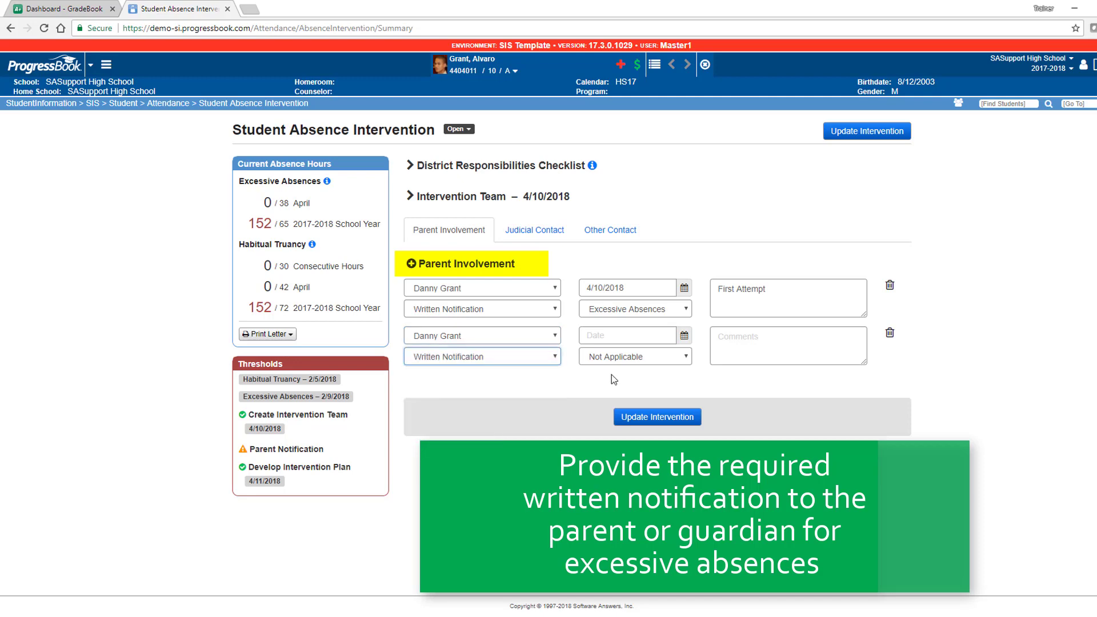
pyautogui.click(684, 336)
pyautogui.click(658, 414)
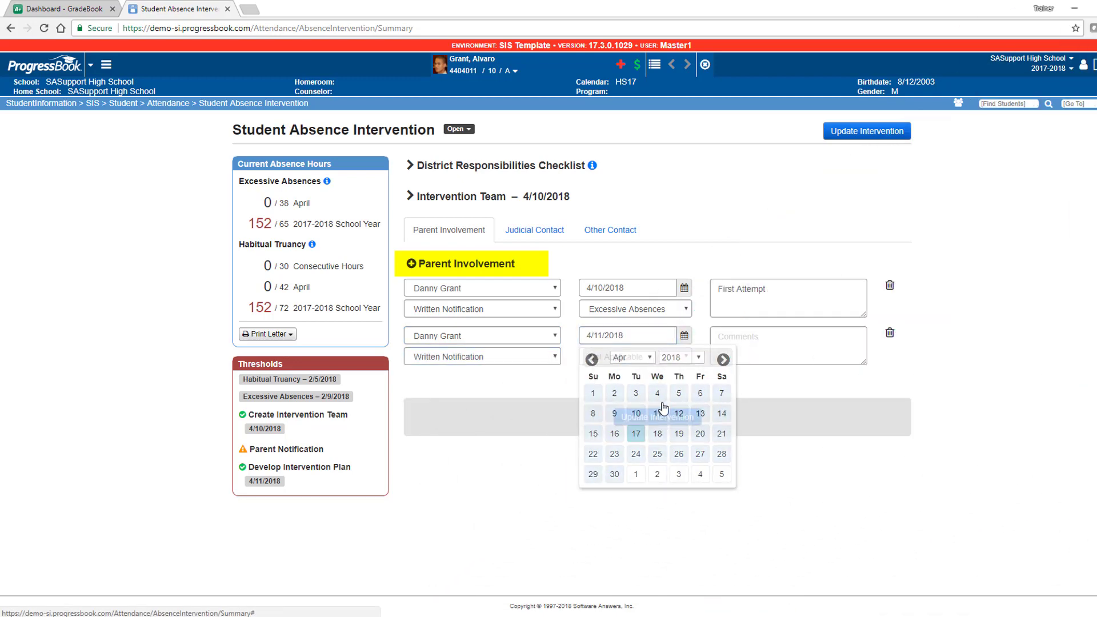
pyautogui.click(674, 357)
pyautogui.click(666, 381)
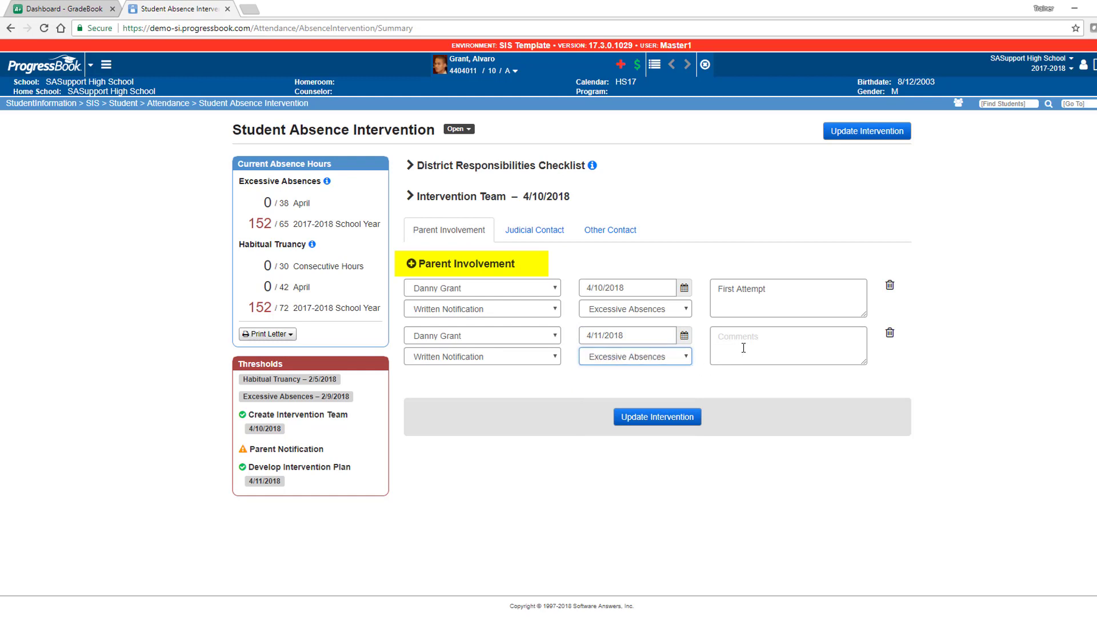
pyautogui.click(747, 340)
pyautogui.write('Sec')
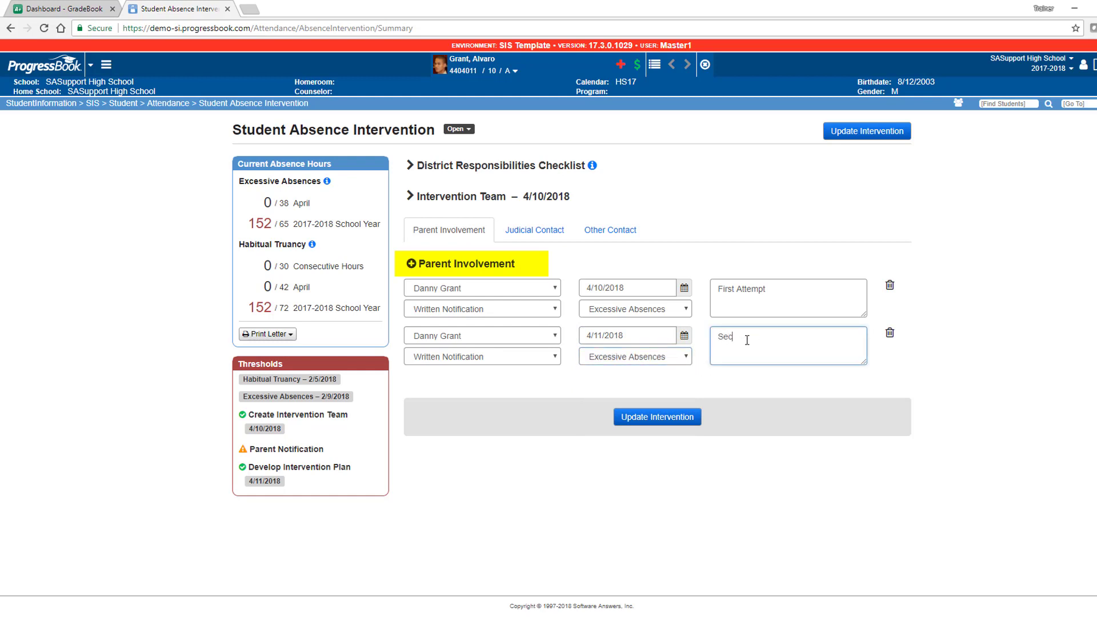
pyautogui.write('ond Attempt')
# Step: Add a third parent involvement entry for the same contact: Written Notification, Excessive Absences, dated 4/12/2018, with the comment "Third Attempt"
pyautogui.click(410, 264)
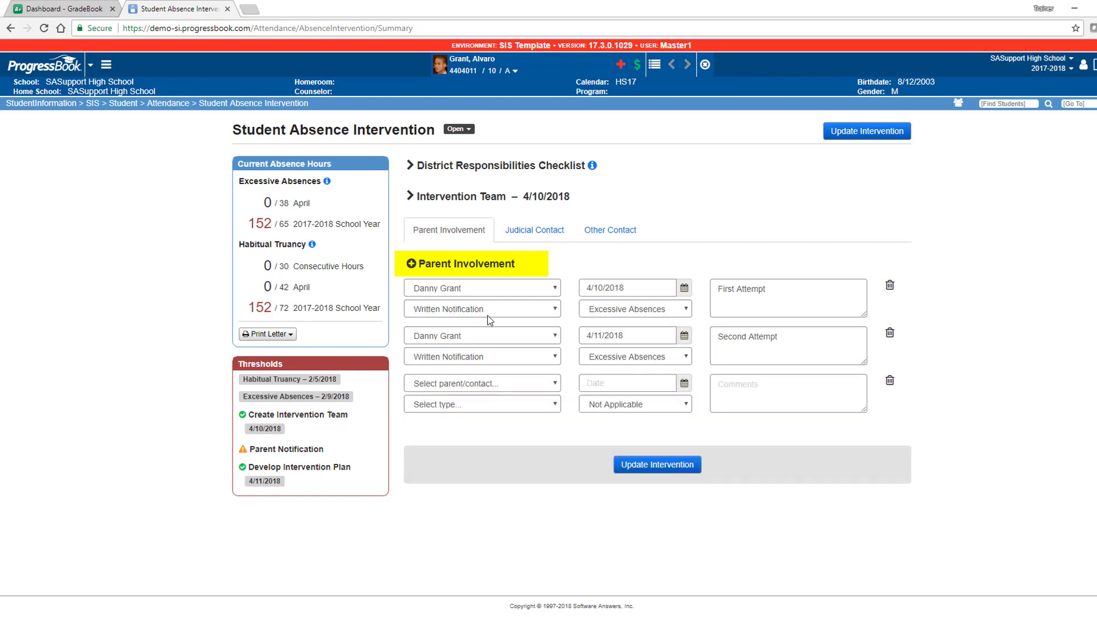
pyautogui.click(555, 383)
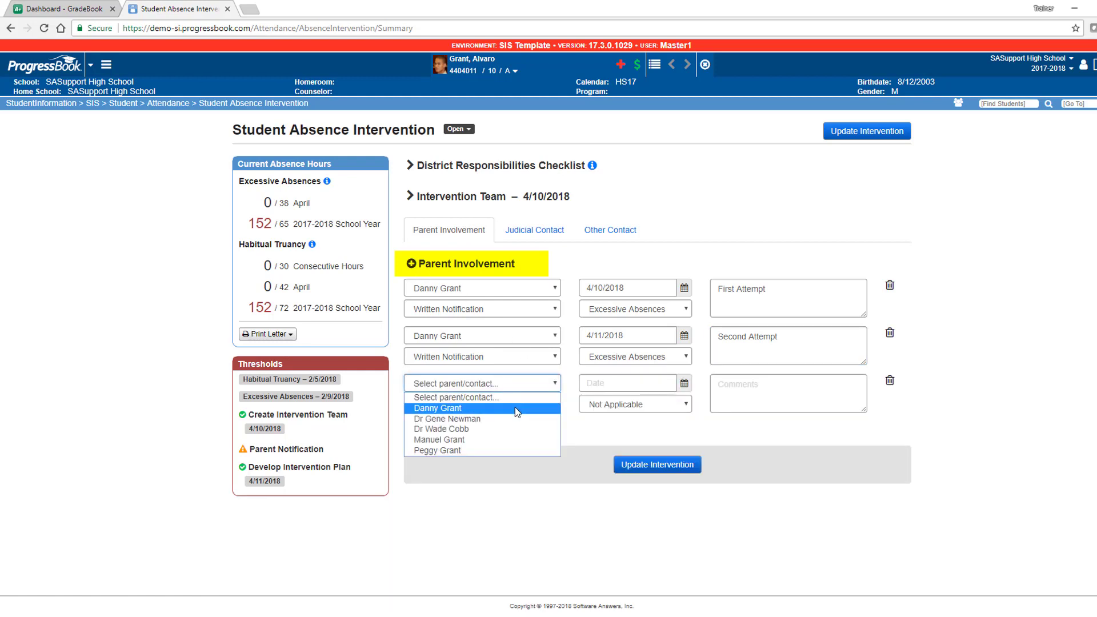
pyautogui.click(515, 408)
pyautogui.click(543, 404)
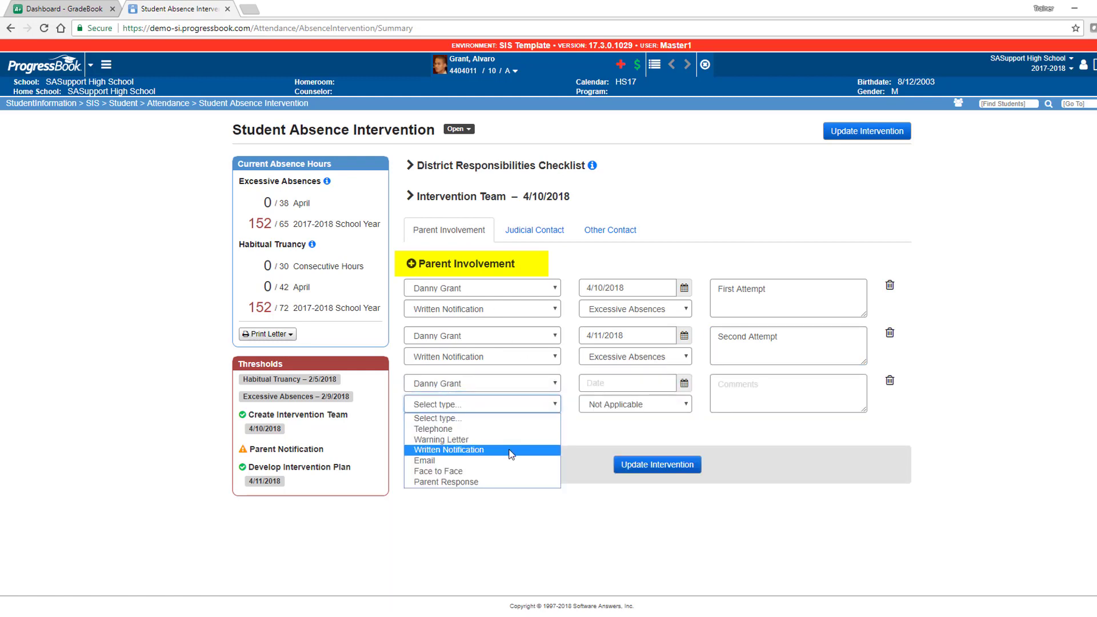
pyautogui.click(511, 451)
pyautogui.click(683, 384)
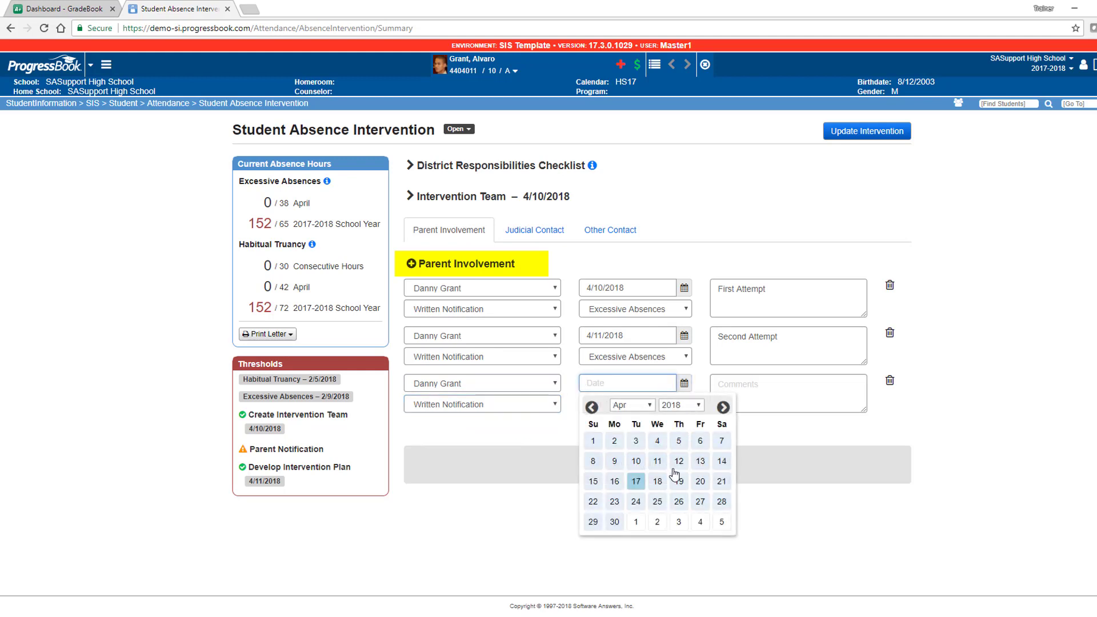
pyautogui.click(678, 461)
pyautogui.click(685, 404)
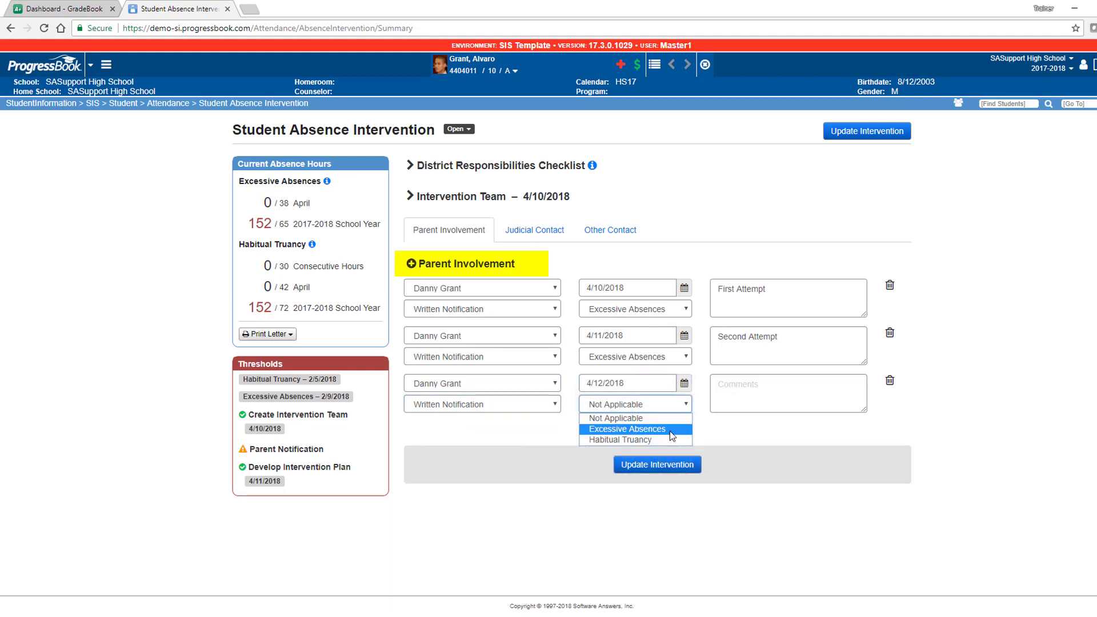
pyautogui.click(670, 431)
pyautogui.click(734, 384)
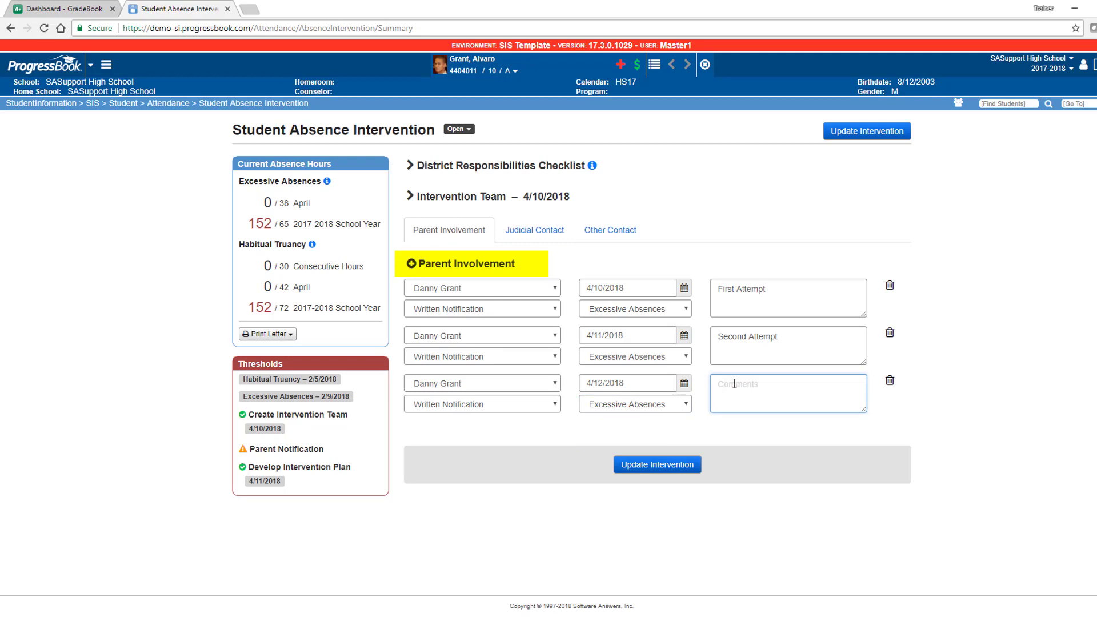
pyautogui.write('Third Attempt')
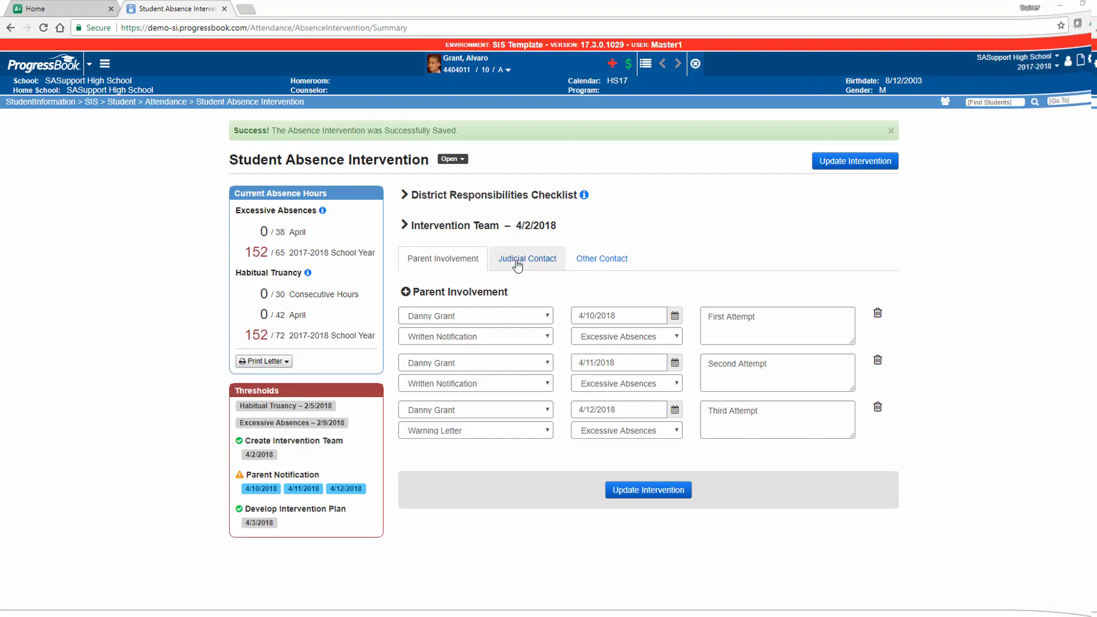
# Step: Add a judicial contact entry with the officer's name, dated 4/6/2018, of type "Violates a court order", and save the intervention
pyautogui.click(516, 260)
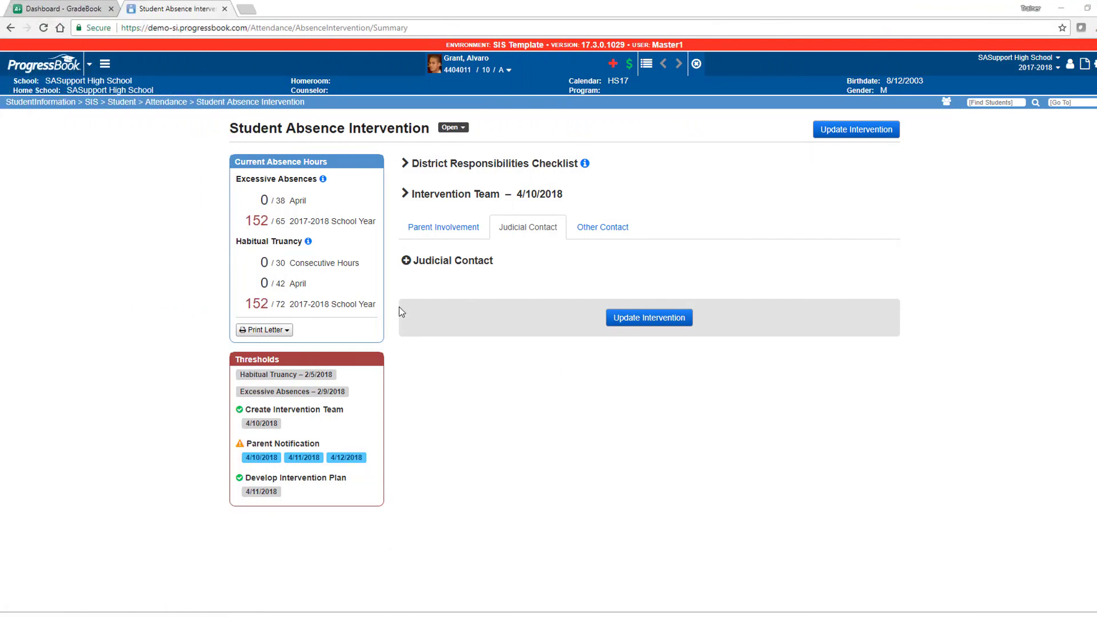
pyautogui.click(406, 262)
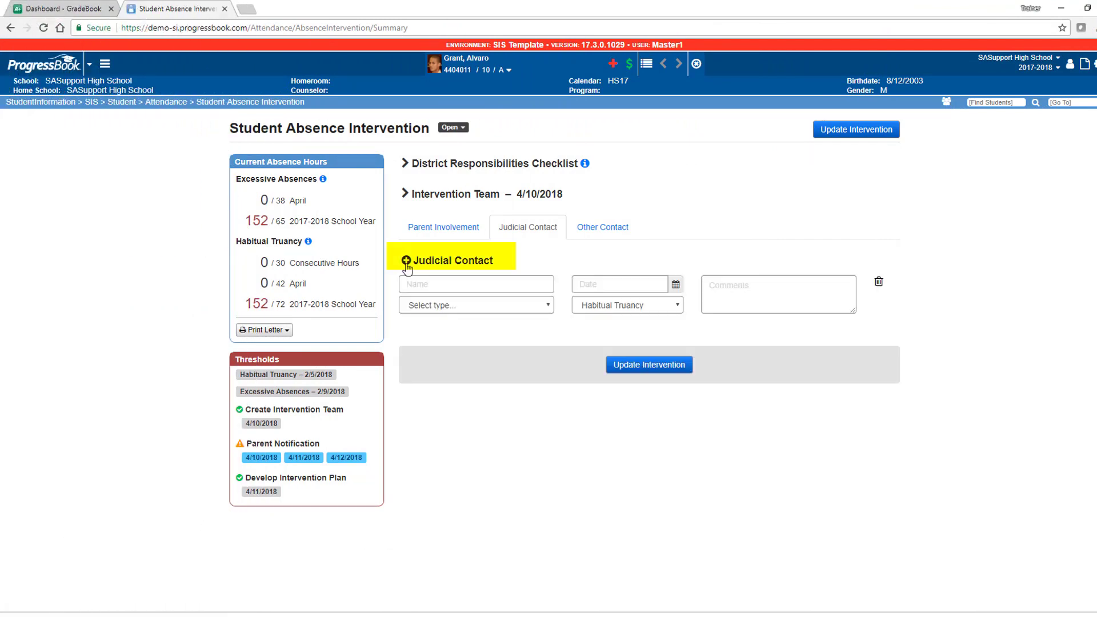
pyautogui.click(421, 282)
pyautogui.write('officer')
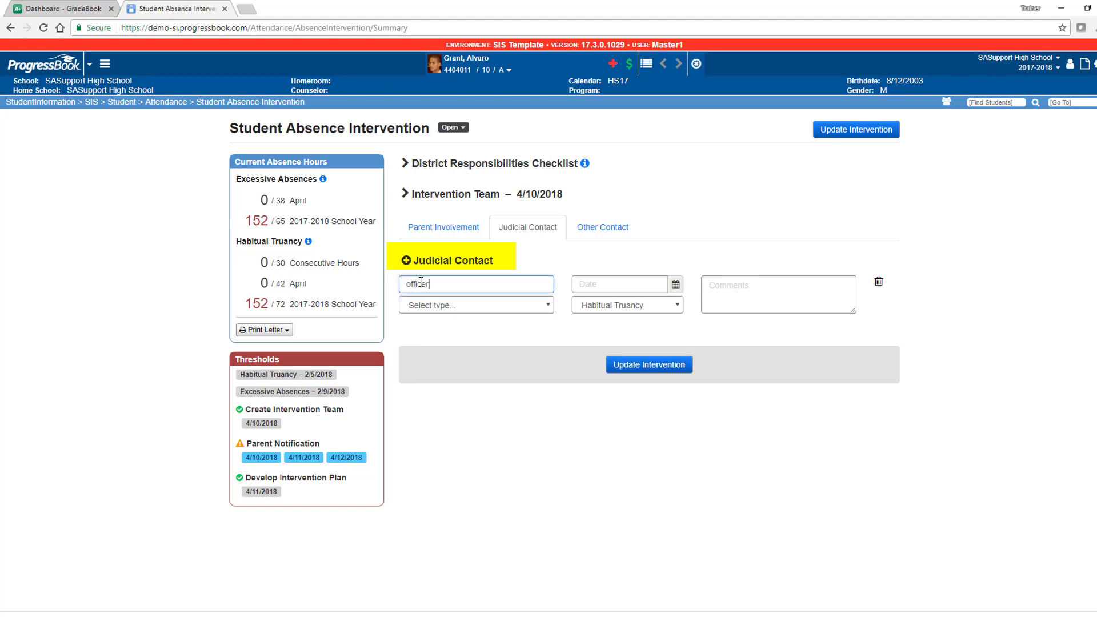
pyautogui.write(' Poe')
pyautogui.click(675, 284)
pyautogui.click(691, 342)
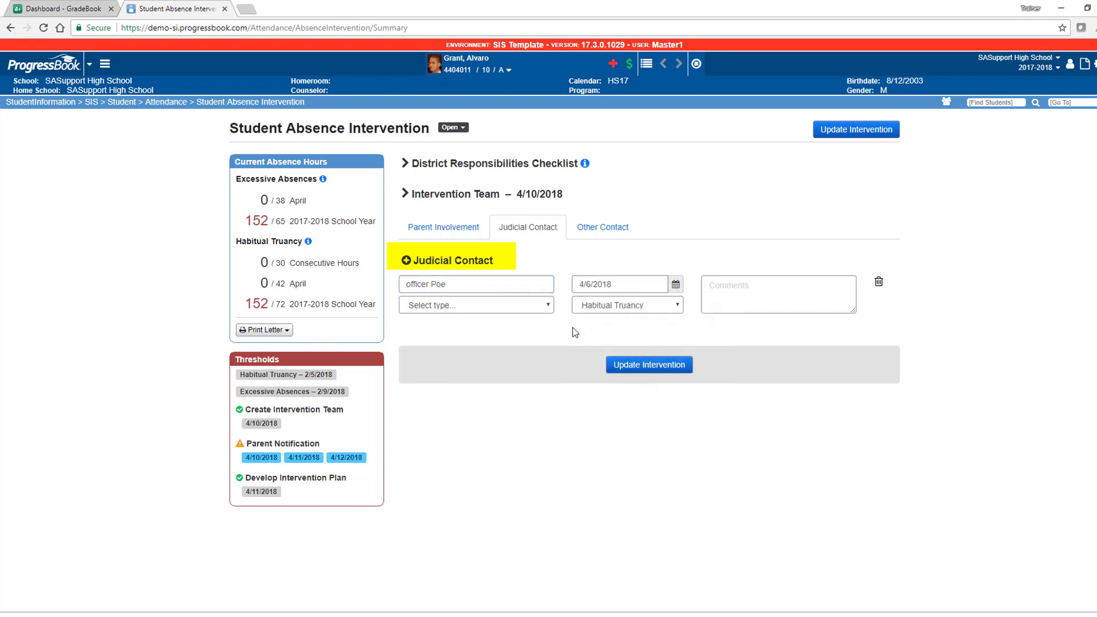
pyautogui.click(551, 306)
pyautogui.click(526, 370)
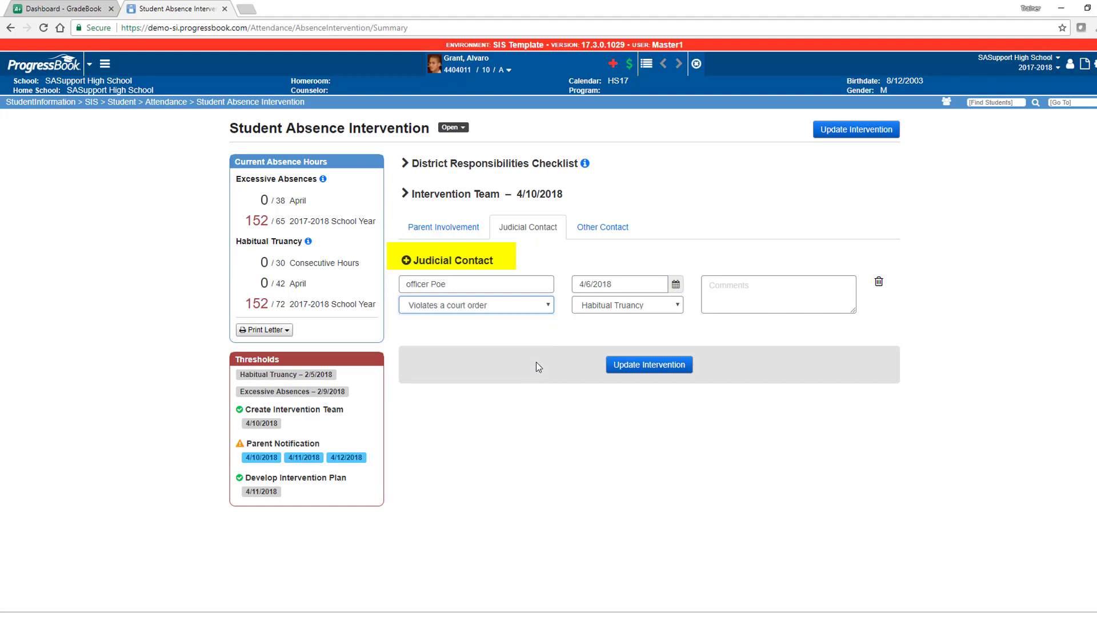
pyautogui.click(646, 371)
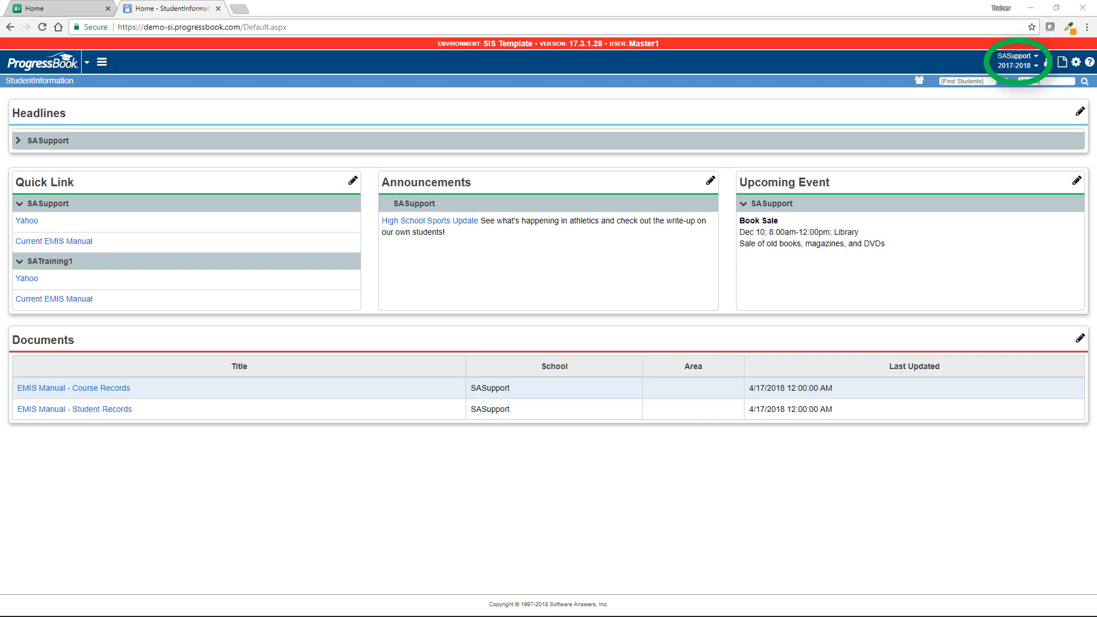
# Step: Open the EMIS Student Reporting Collection (S) and proceed to program selection with the Transfer Student Data request type
pyautogui.click(102, 62)
pyautogui.click(104, 155)
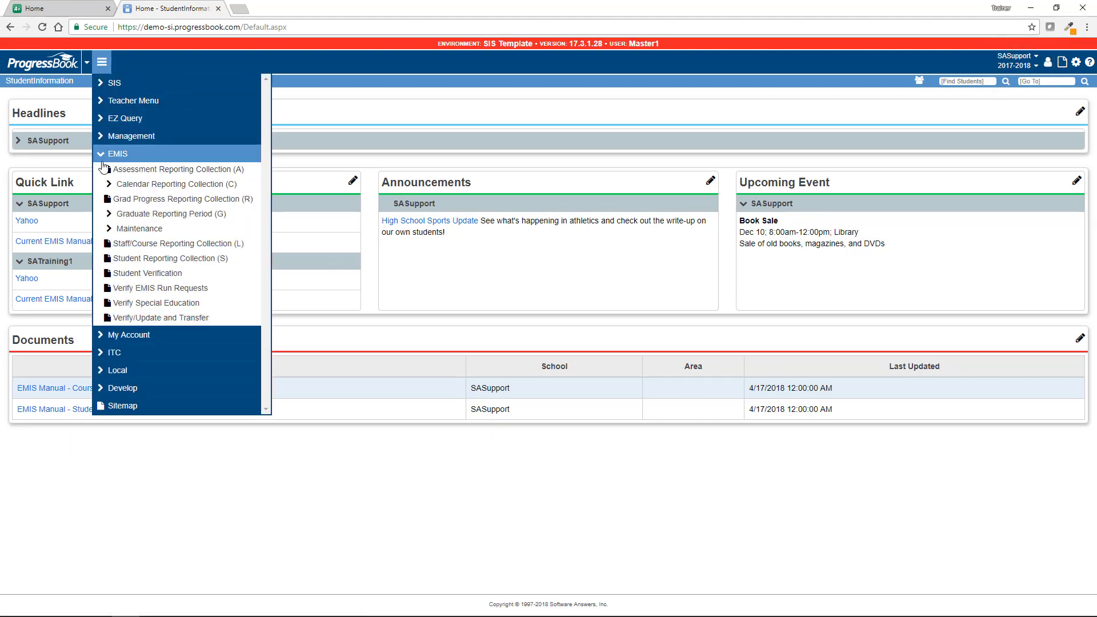
pyautogui.click(122, 260)
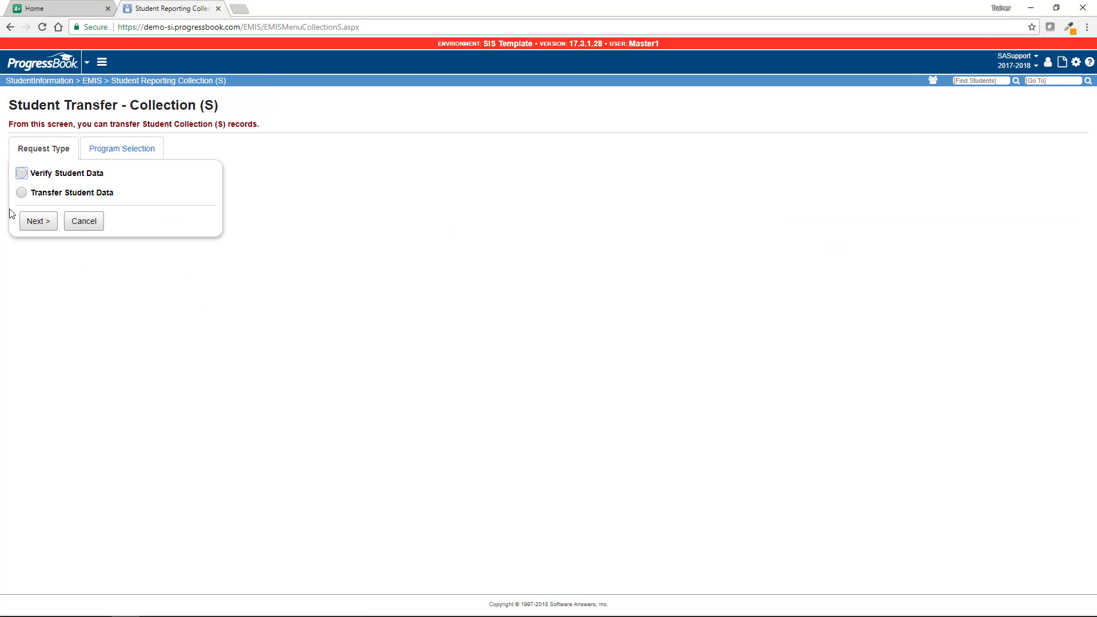
pyautogui.click(22, 192)
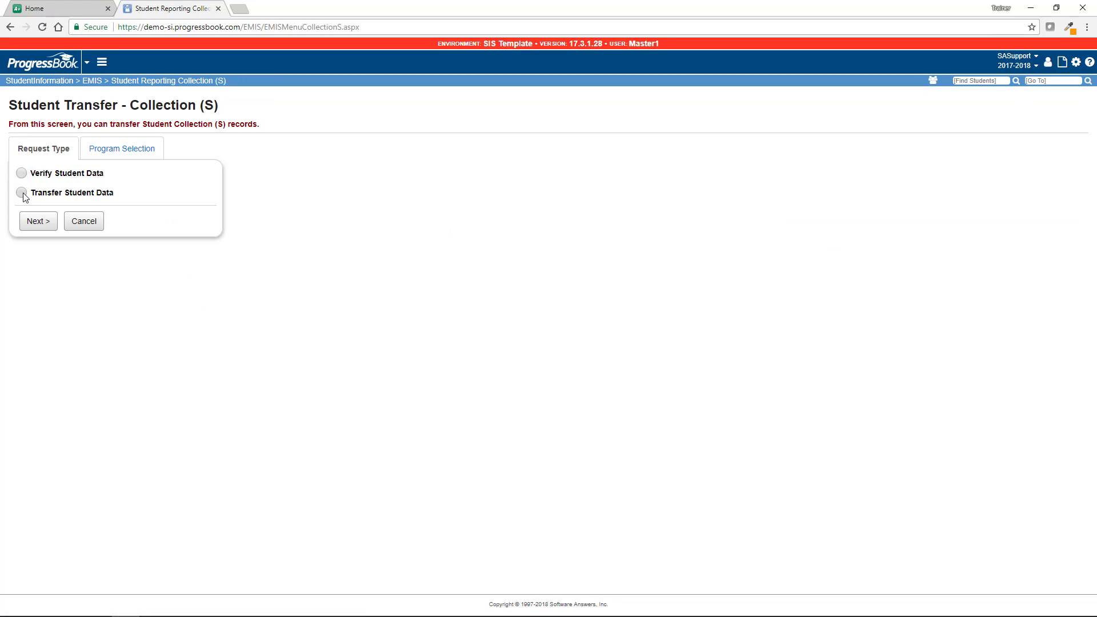
pyautogui.click(45, 225)
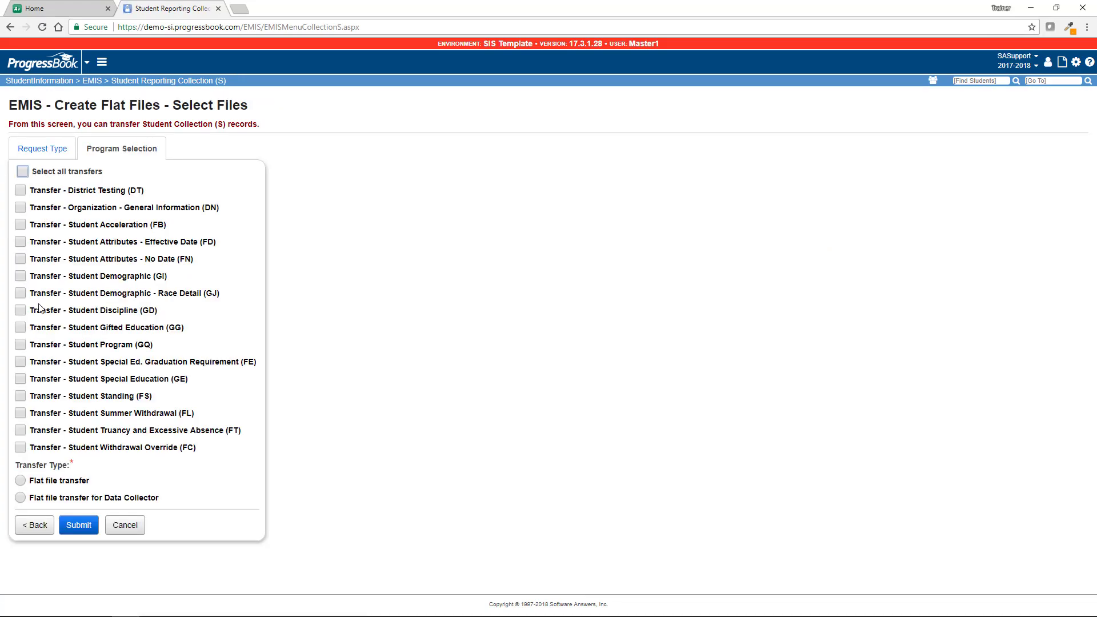
# Step: Submit the Student Truancy and Excessive Absence (FT) transfer as a flat file transfer for Data Collector
pyautogui.click(21, 431)
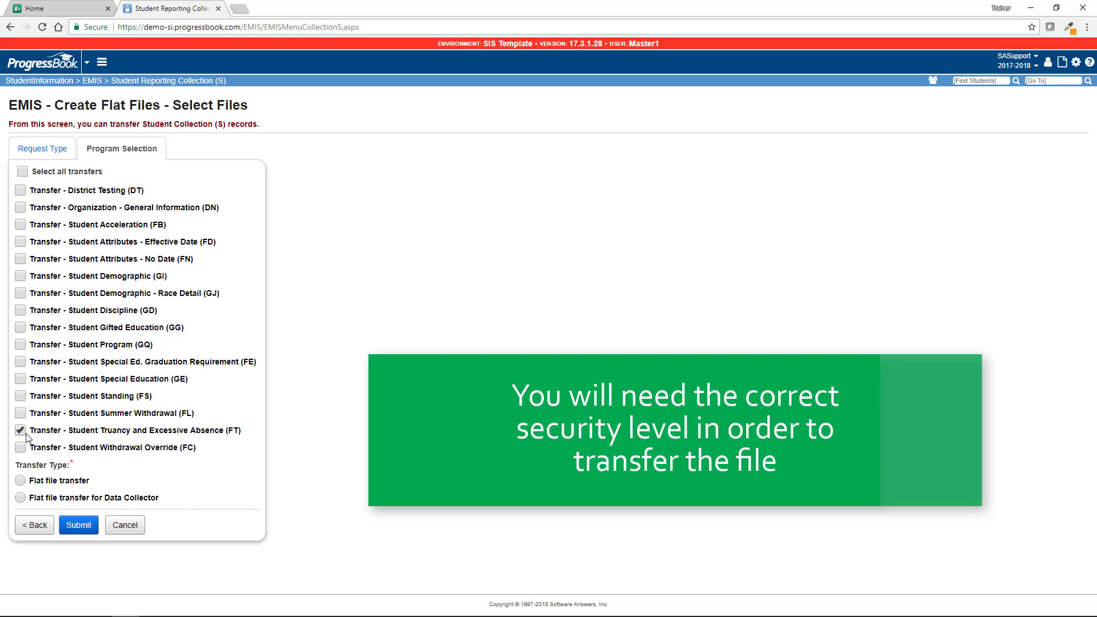
pyautogui.click(21, 498)
pyautogui.click(79, 524)
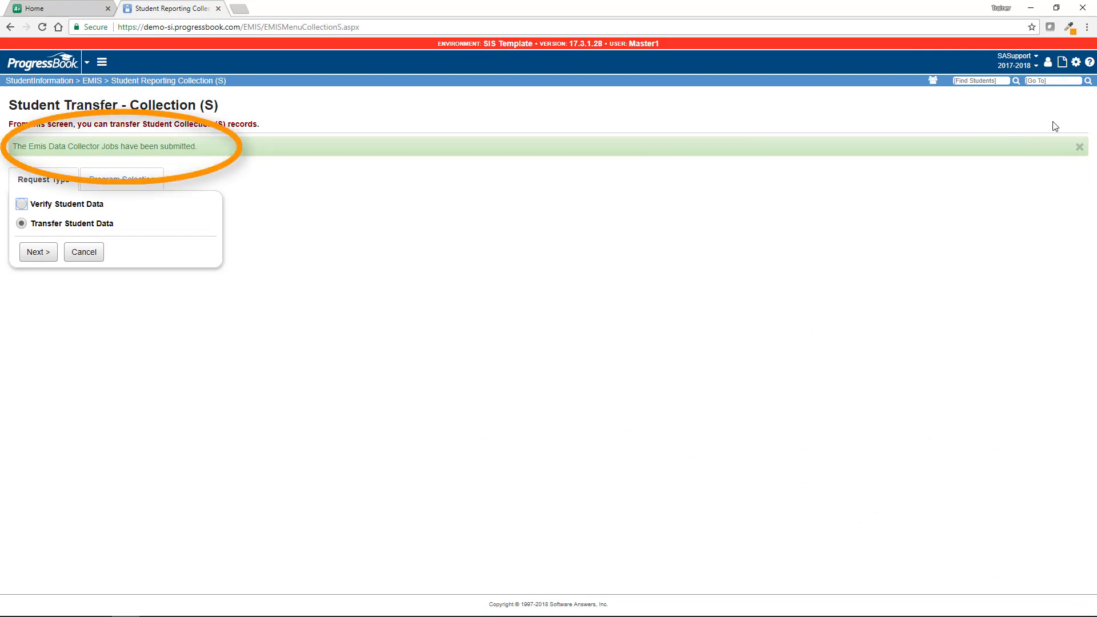
# Step: Open Batch/Report Management and widen its window to check the status of the submitted EMIS extract job
pyautogui.click(1078, 67)
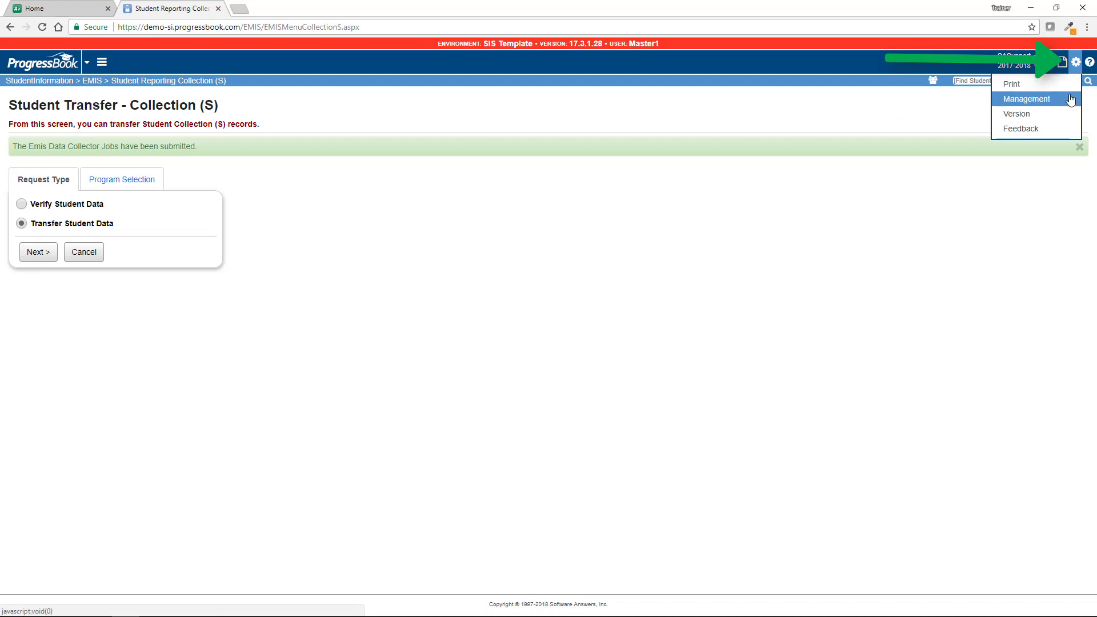
pyautogui.click(1071, 101)
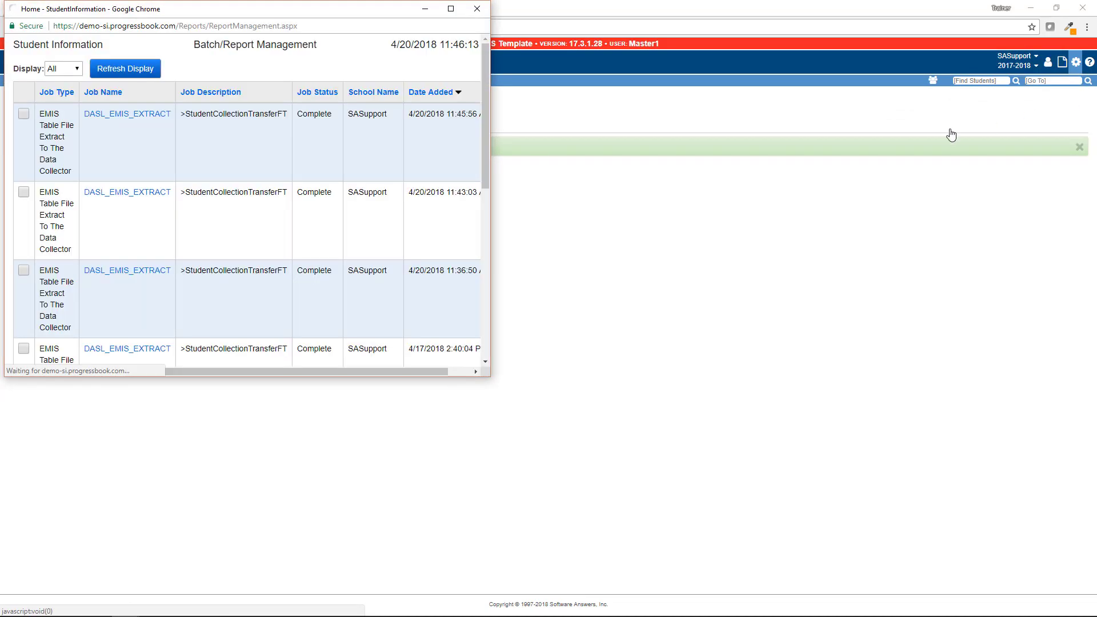
pyautogui.moveTo(490, 227)
pyautogui.mouseDown()
pyautogui.moveTo(694, 217)
pyautogui.moveTo(994, 238)
pyautogui.moveTo(1058, 254)
pyautogui.mouseUp()
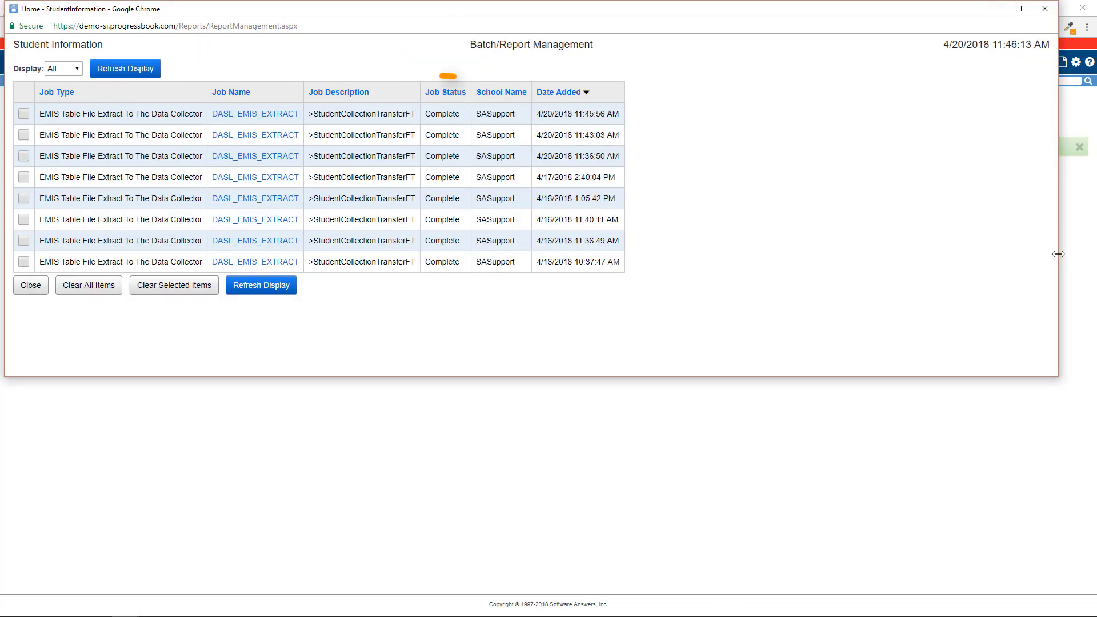